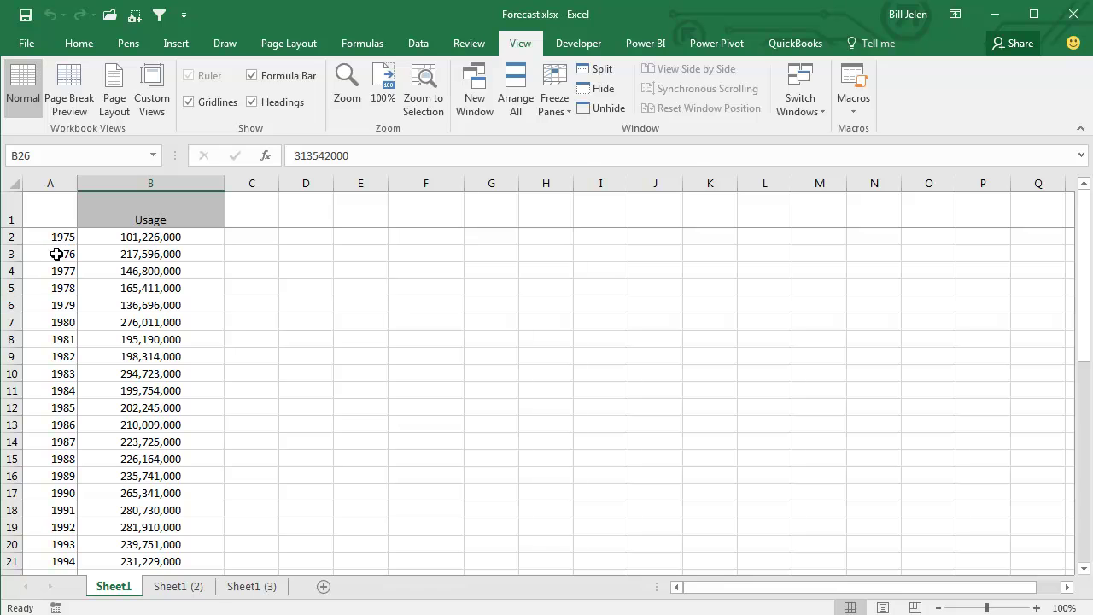
- Select the yearly Usage table A1:B41, from 1975 to 2013
{"action": "scroll", "coordinate": [141, 290], "scroll_direction": "down", "scroll_amount": 2}
{"action": "scroll", "coordinate": [142, 313], "scroll_direction": "down", "scroll_amount": 3}
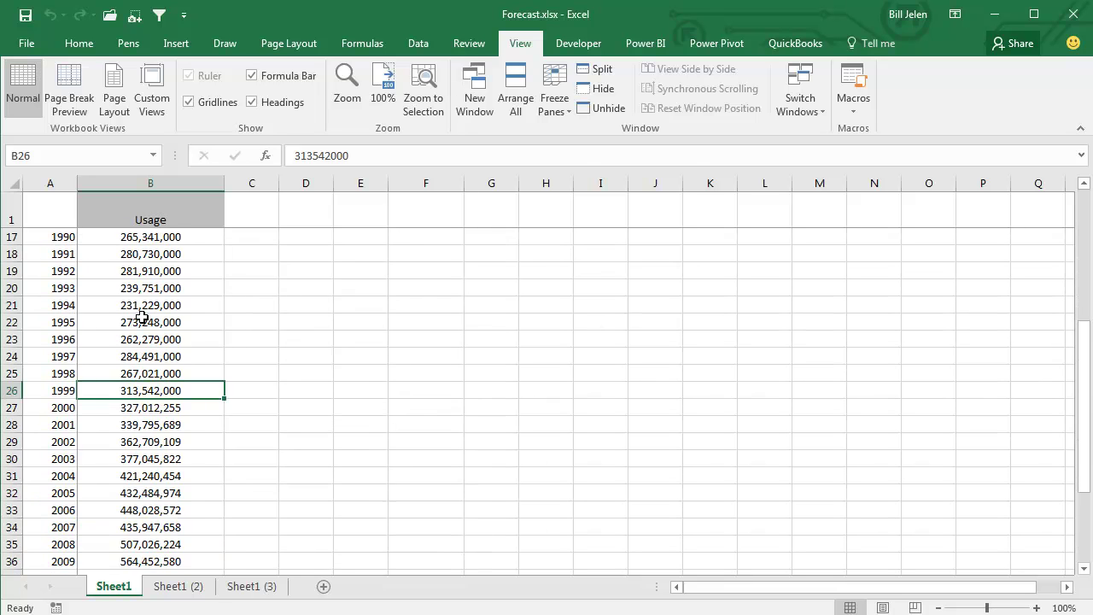
{"action": "scroll", "coordinate": [142, 313], "scroll_direction": "down", "scroll_amount": 2}
{"action": "scroll", "coordinate": [142, 316], "scroll_direction": "down", "scroll_amount": 2}
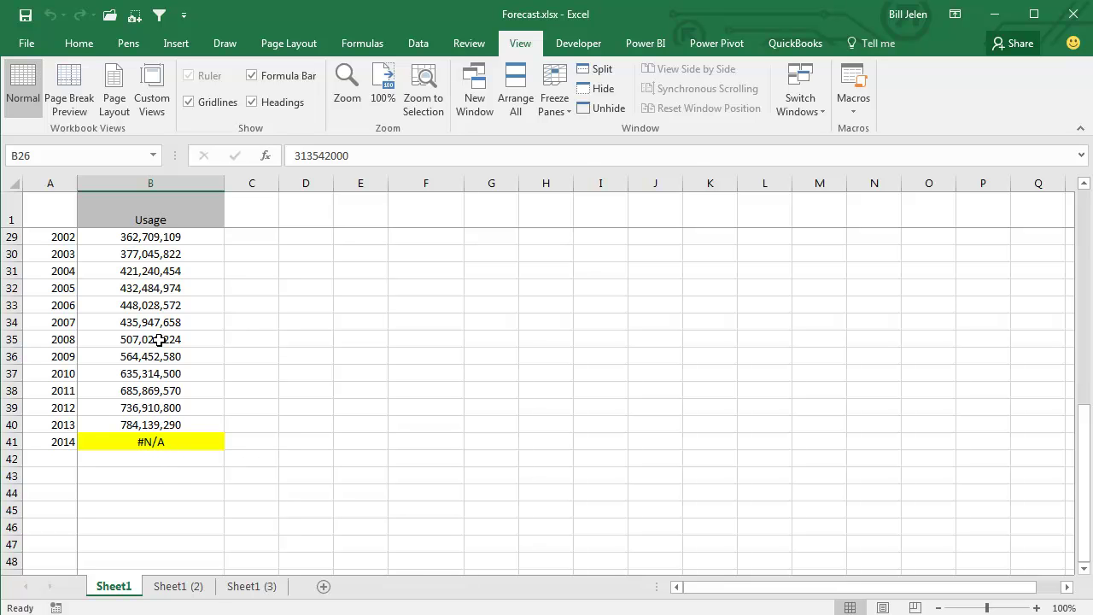
{"action": "scroll", "coordinate": [224, 399], "scroll_direction": "up", "scroll_amount": 7}
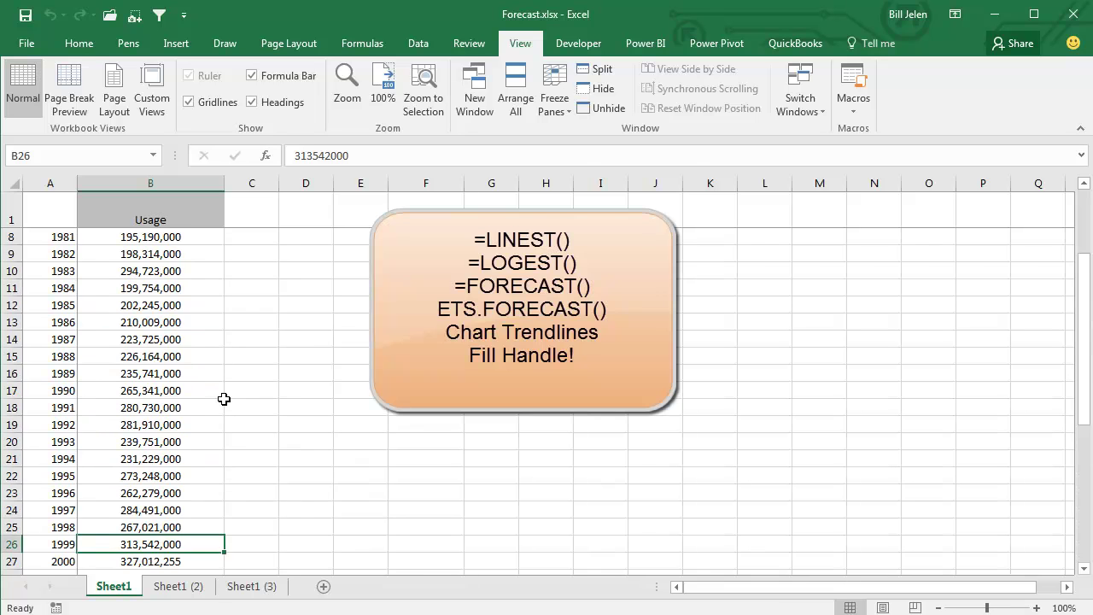
{"action": "scroll", "coordinate": [224, 398], "scroll_direction": "up", "scroll_amount": 2}
{"action": "left_click", "coordinate": [54, 219]}
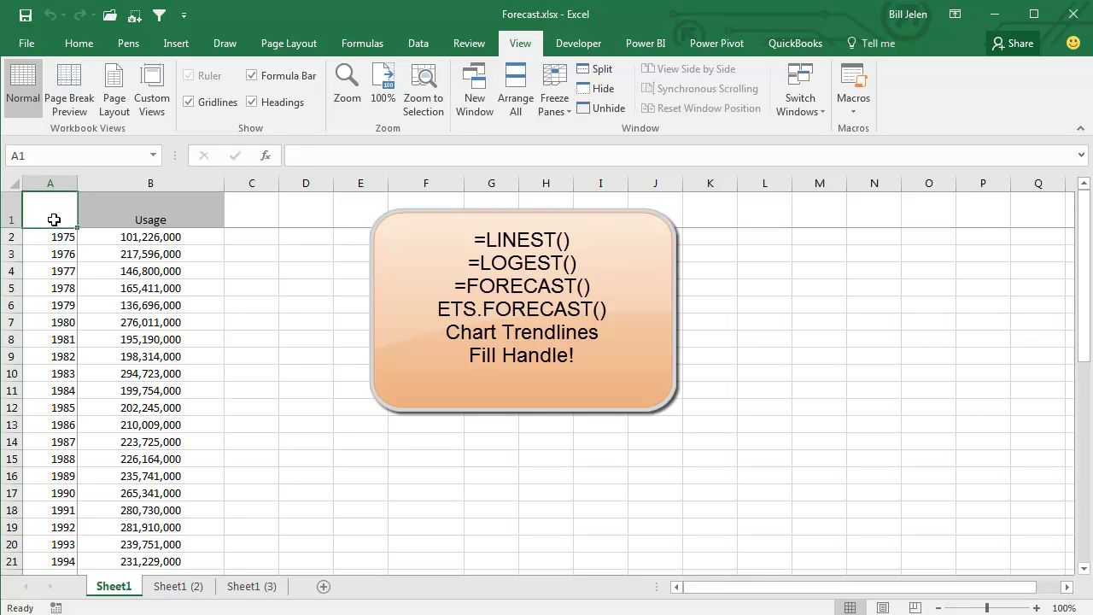
{"action": "key", "text": "ctrl+shift+Down"}
{"action": "key", "text": "ctrl+shift+Down"}
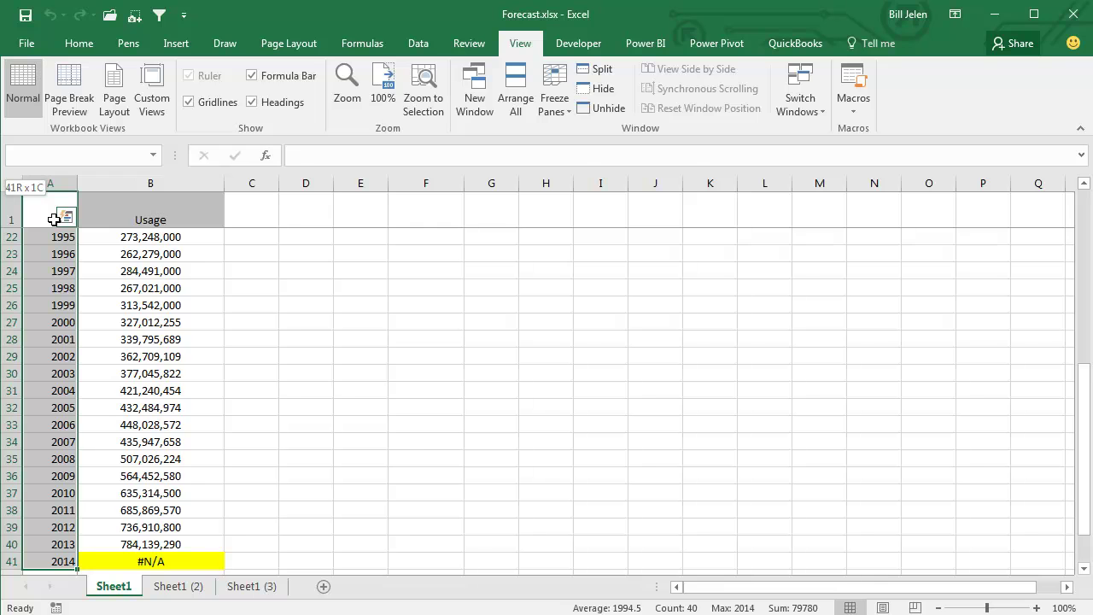
{"action": "key", "text": "shift+Right"}
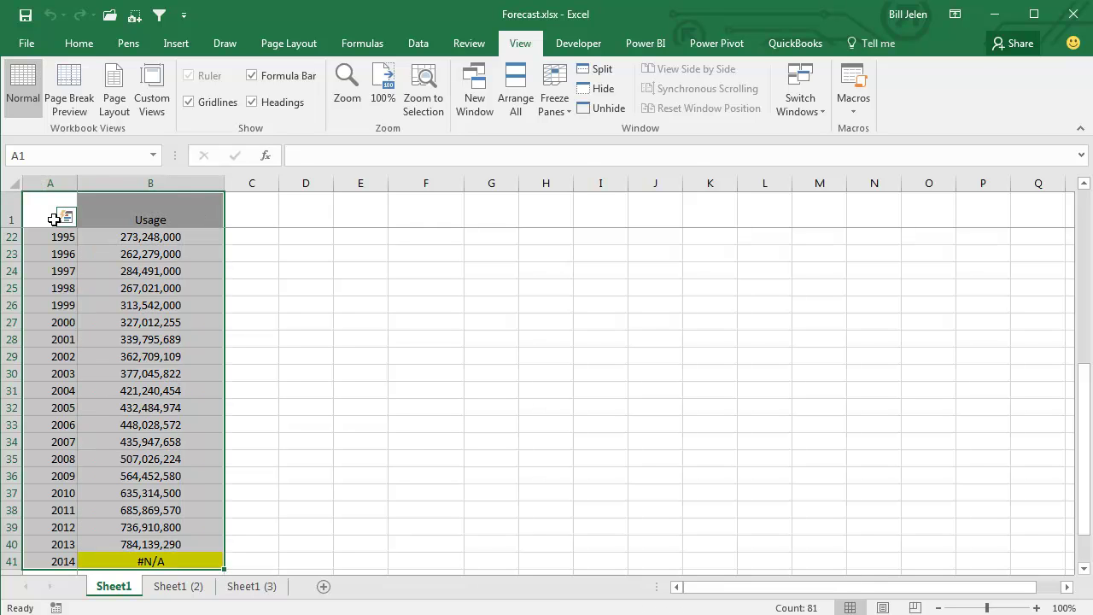
- Insert a Clustered Column chart of the Usage data from Recommended Charts
{"action": "scroll", "coordinate": [302, 290], "scroll_direction": "up", "scroll_amount": 7}
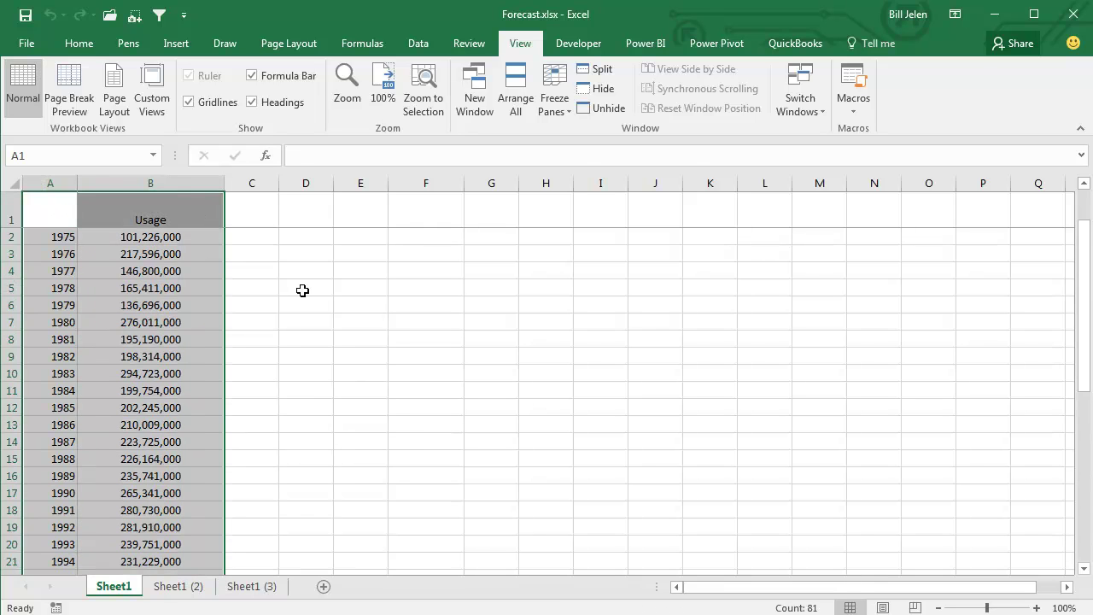
{"action": "left_click", "coordinate": [175, 43]}
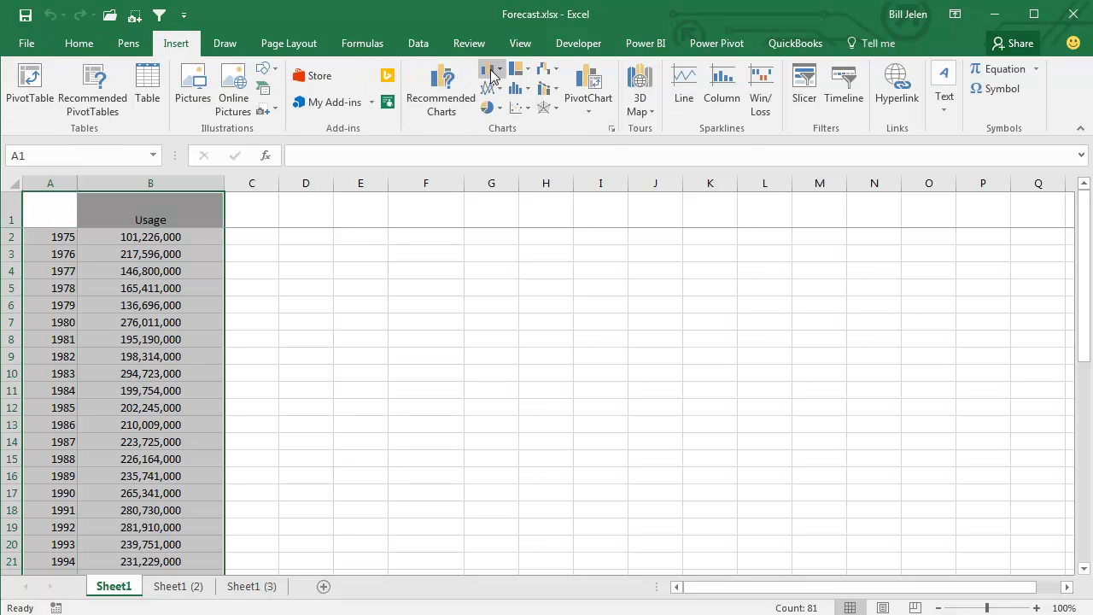
{"action": "left_click", "coordinate": [452, 86]}
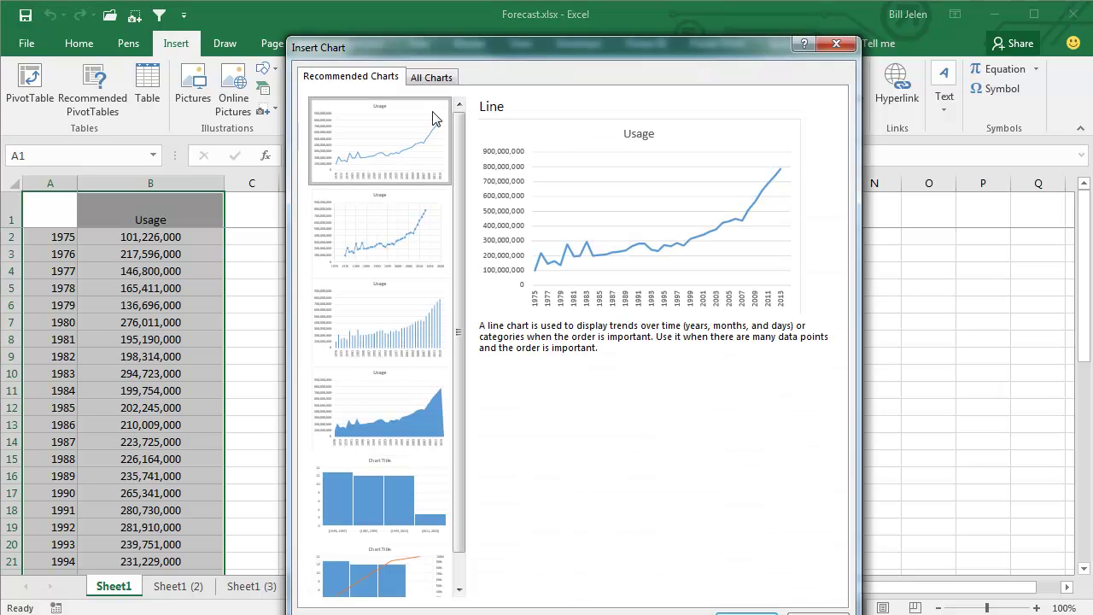
{"action": "left_click", "coordinate": [406, 339]}
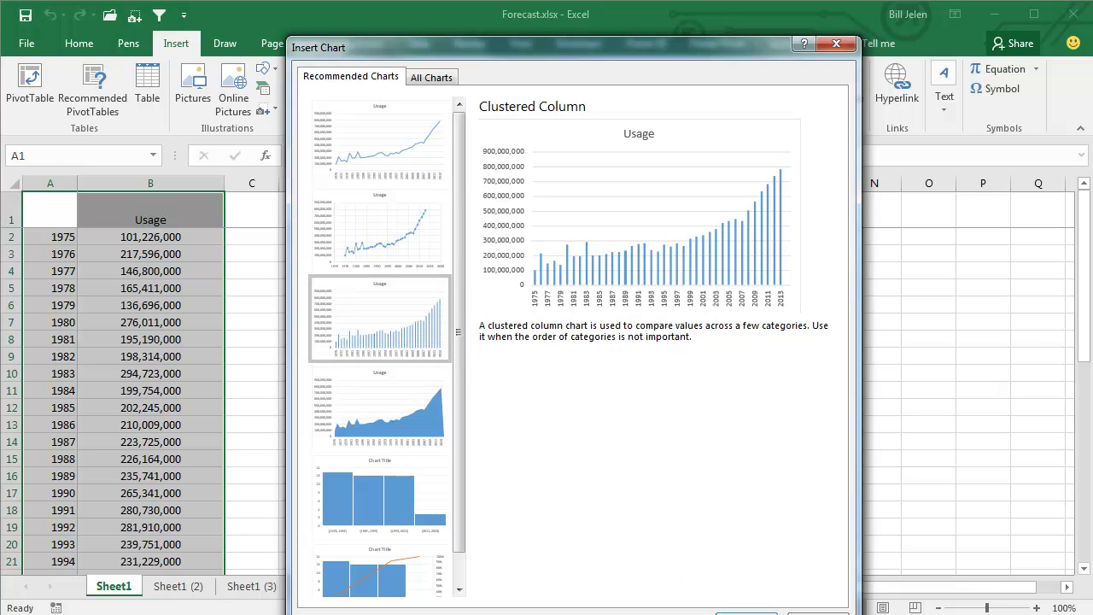
{"action": "left_click", "coordinate": [746, 614]}
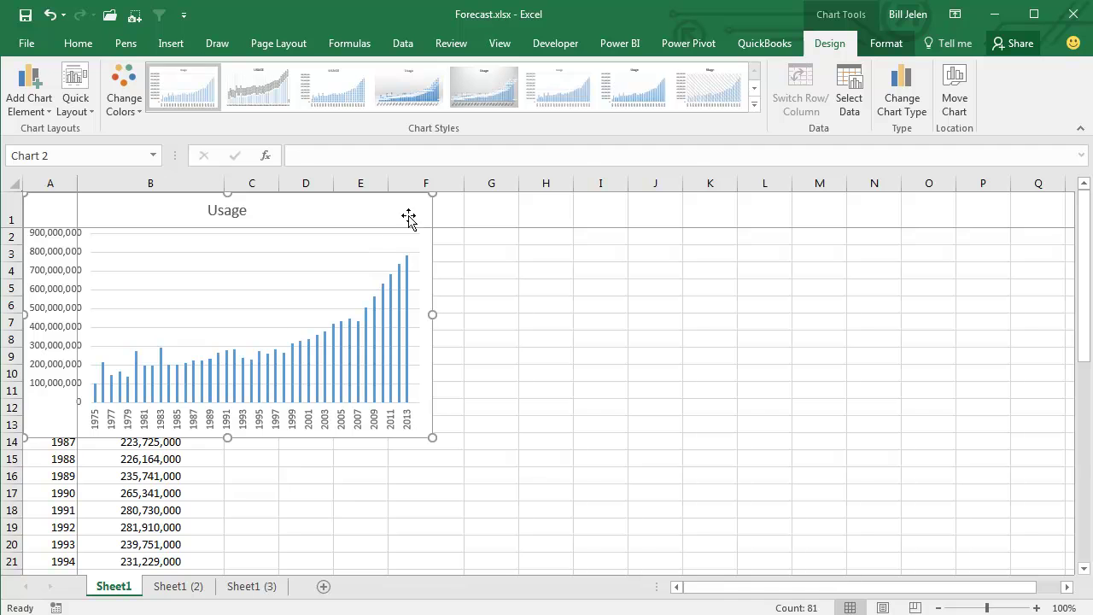
- Drag the Usage chart over columns C–J and select its Usage series
{"action": "left_click_drag", "start_coordinate": [432, 216], "coordinate": [658, 266]}
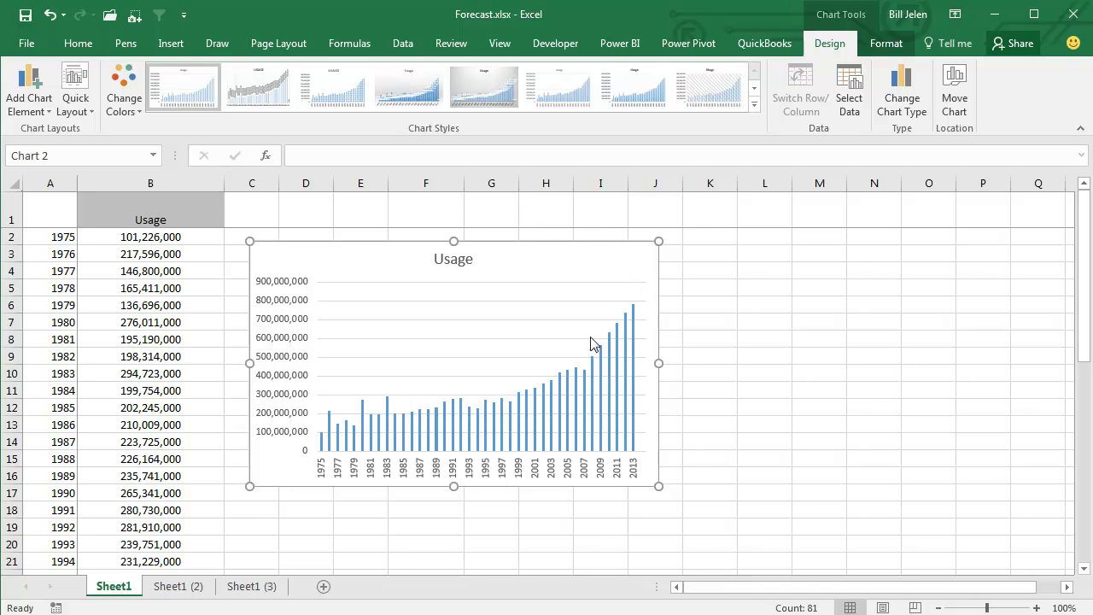
{"action": "left_click", "coordinate": [485, 420]}
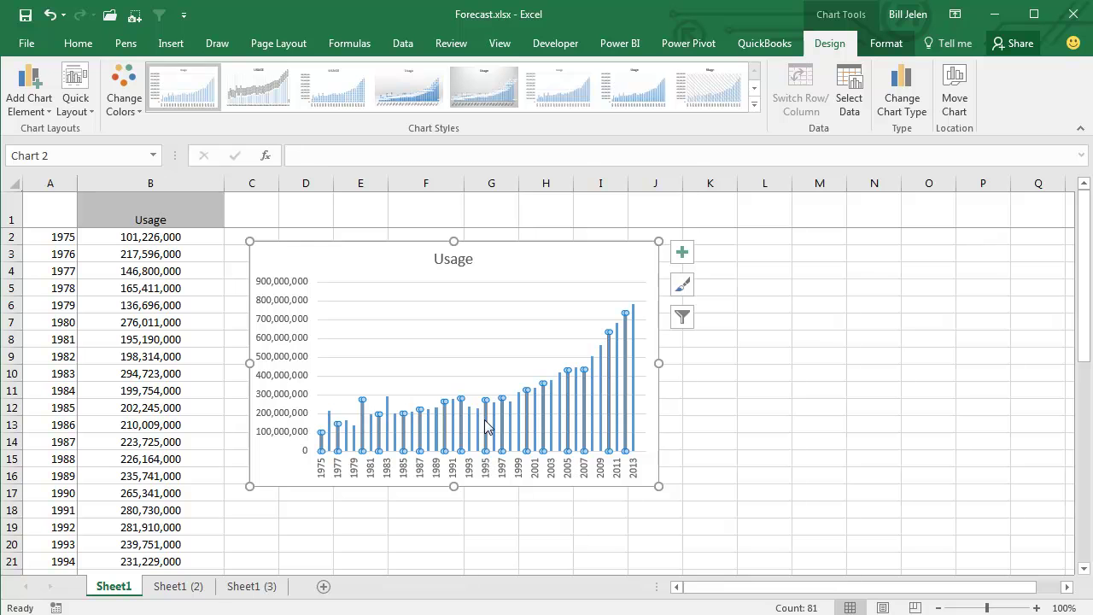
- Add a linear trendline showing its equation and R² = 0.7701, with the label at upper left
{"action": "right_click", "coordinate": [485, 419]}
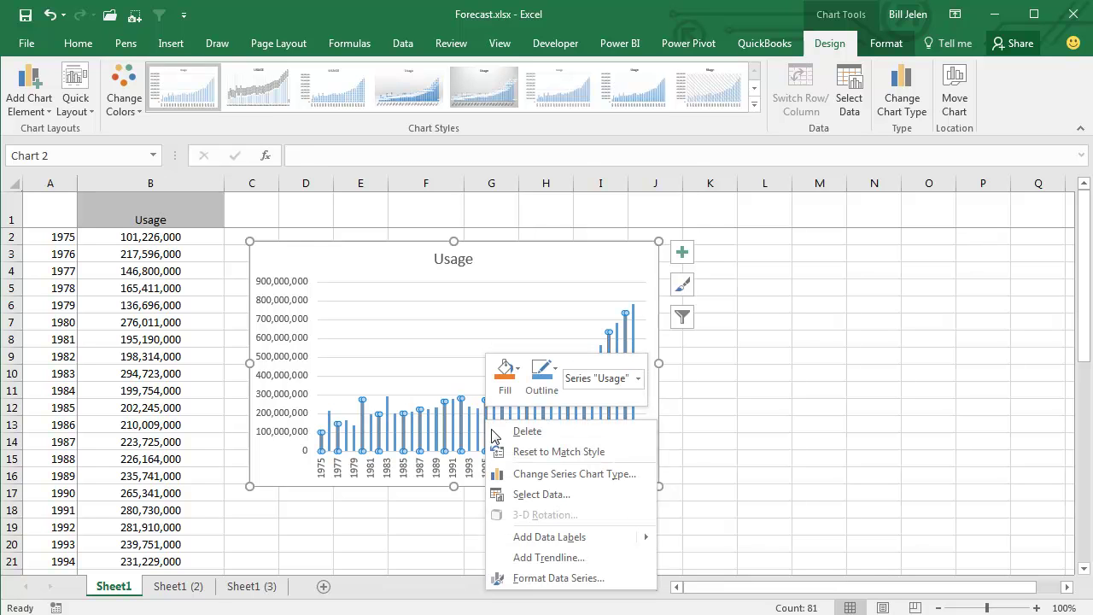
{"action": "left_click", "coordinate": [538, 557]}
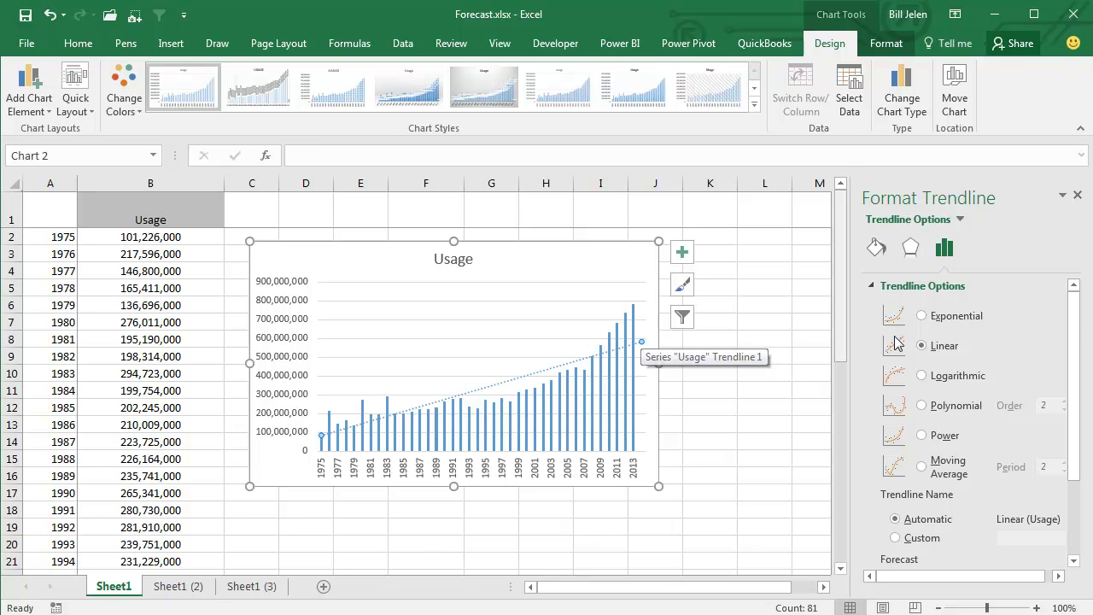
{"action": "left_click_drag", "start_coordinate": [1075, 320], "coordinate": [1068, 436]}
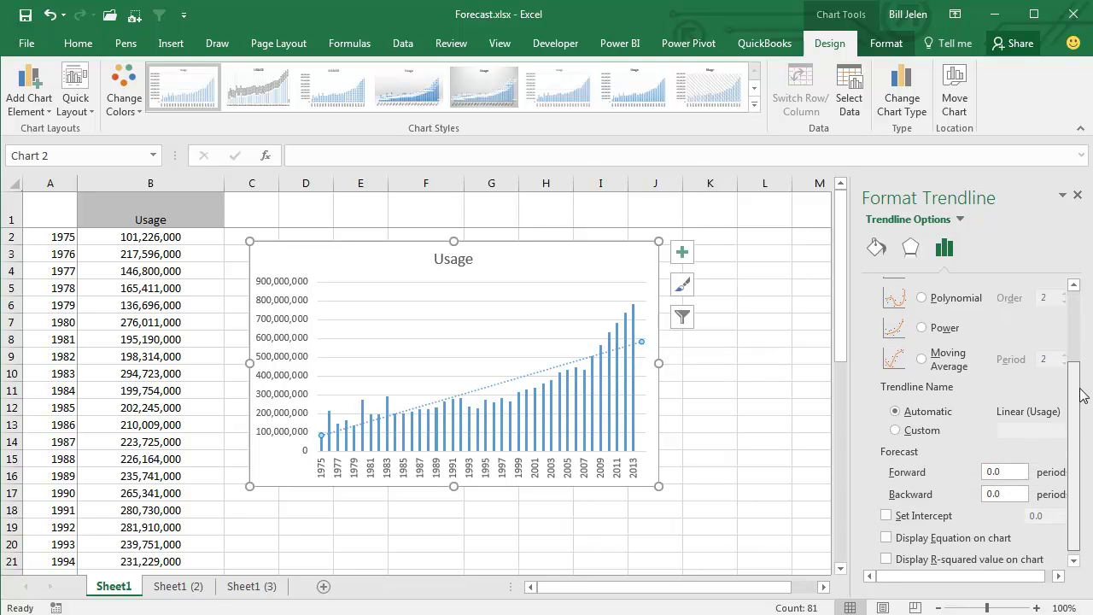
{"action": "left_click", "coordinate": [887, 554]}
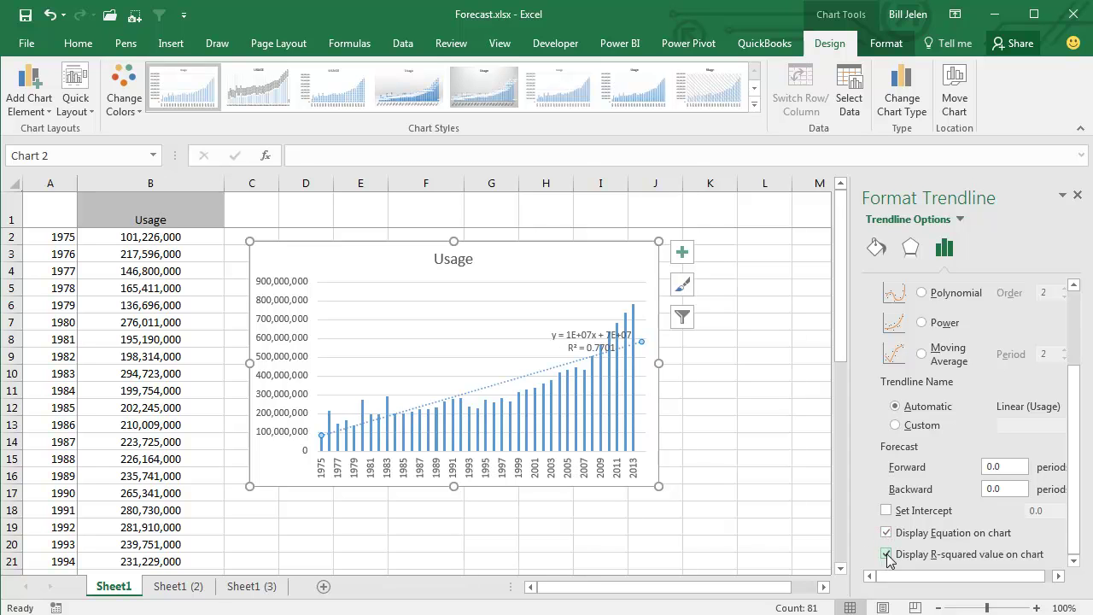
{"action": "left_click_drag", "start_coordinate": [569, 337], "coordinate": [358, 293]}
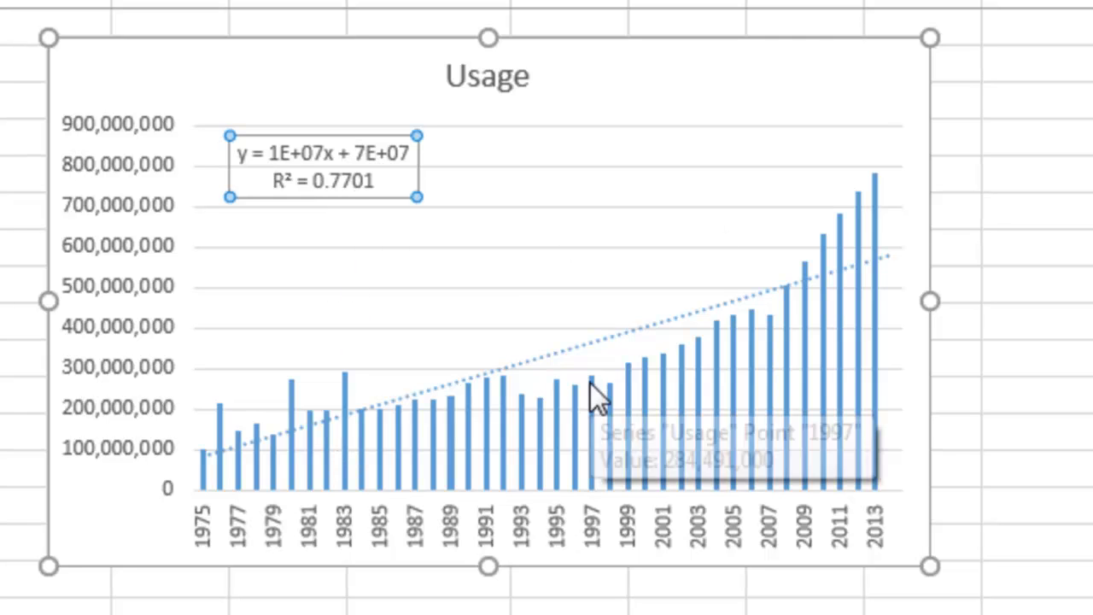
{"action": "left_click", "coordinate": [658, 326]}
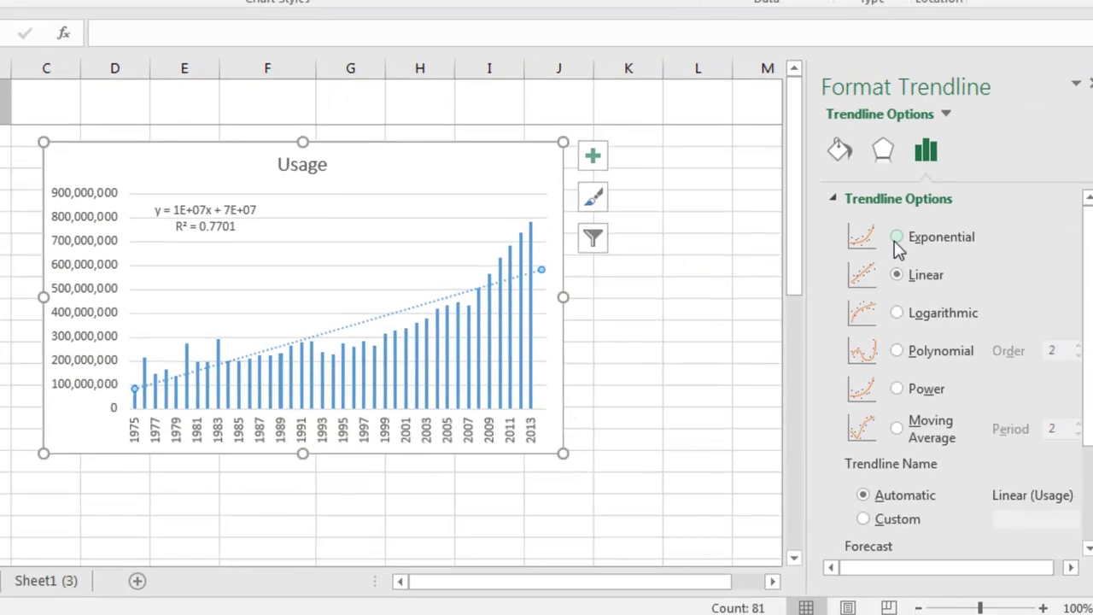
{"action": "left_click", "coordinate": [892, 237]}
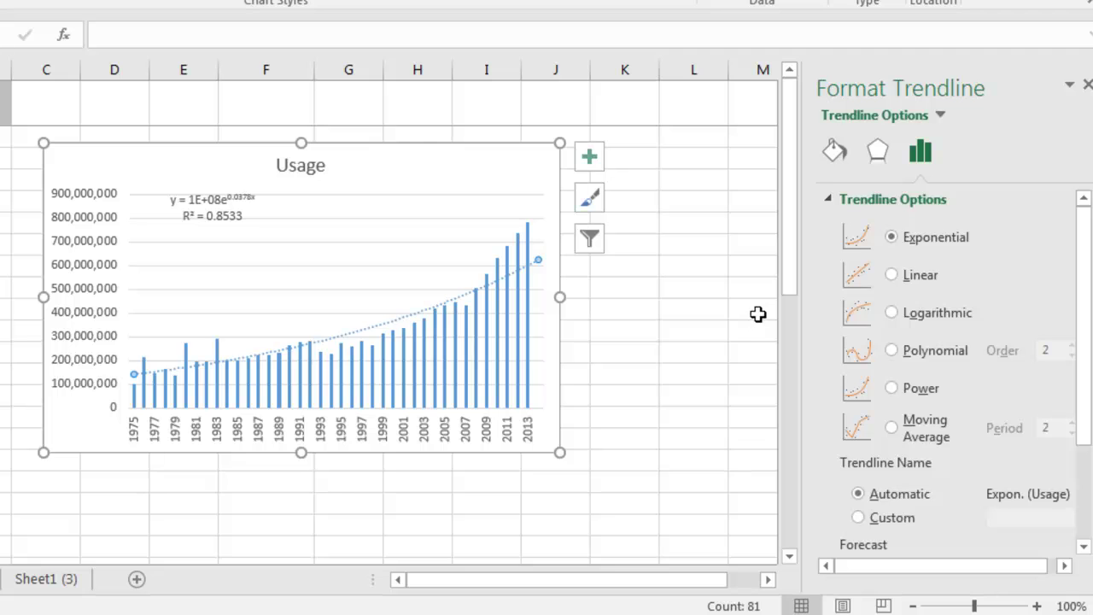
{"action": "left_click", "coordinate": [892, 388]}
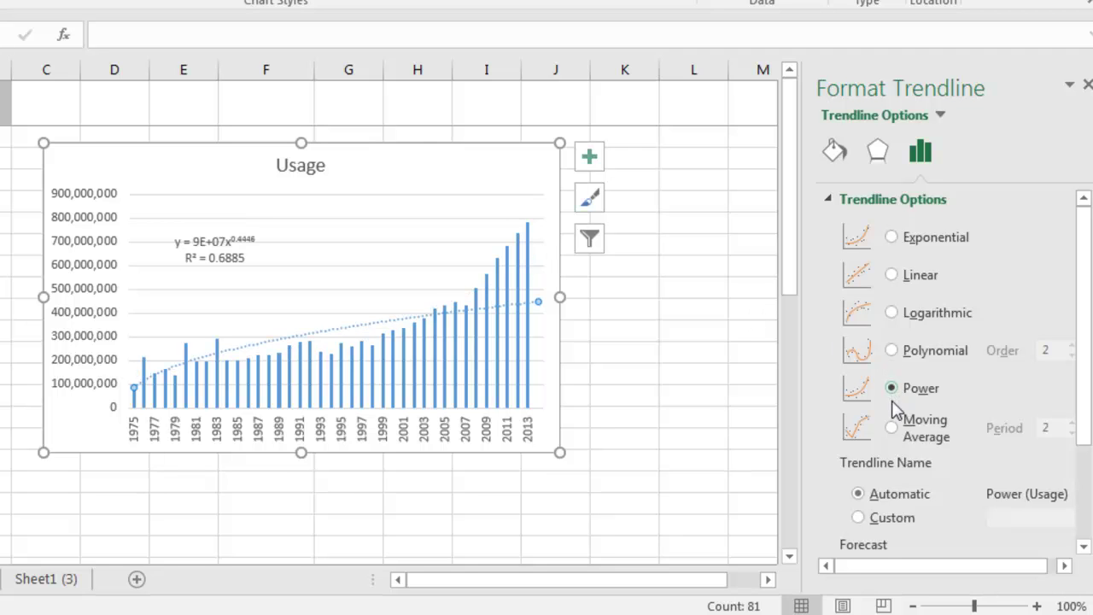
{"action": "left_click", "coordinate": [891, 427]}
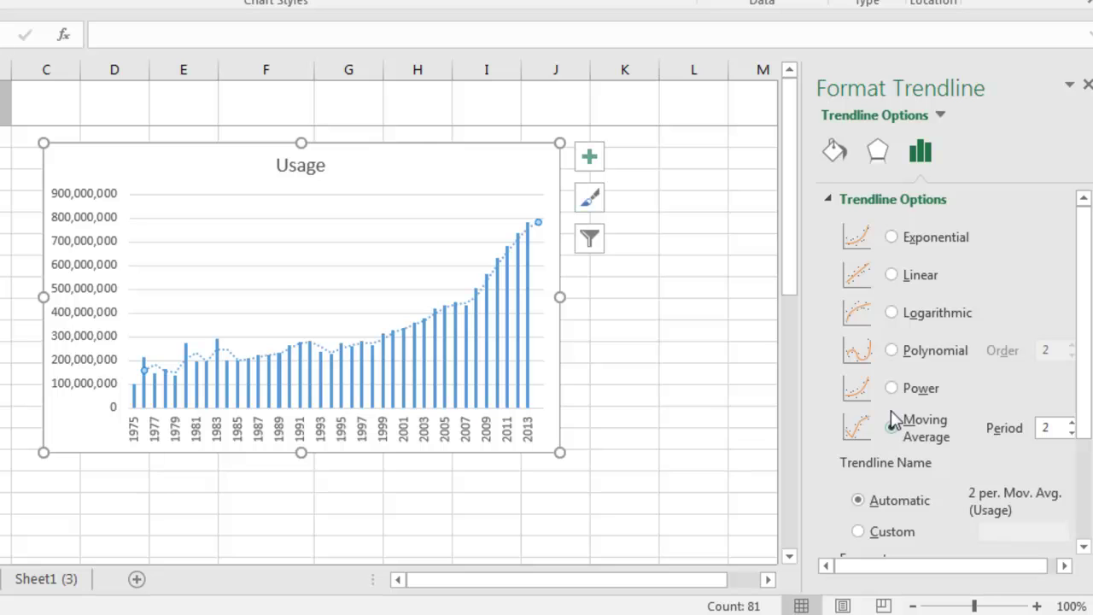
{"action": "left_click", "coordinate": [891, 274]}
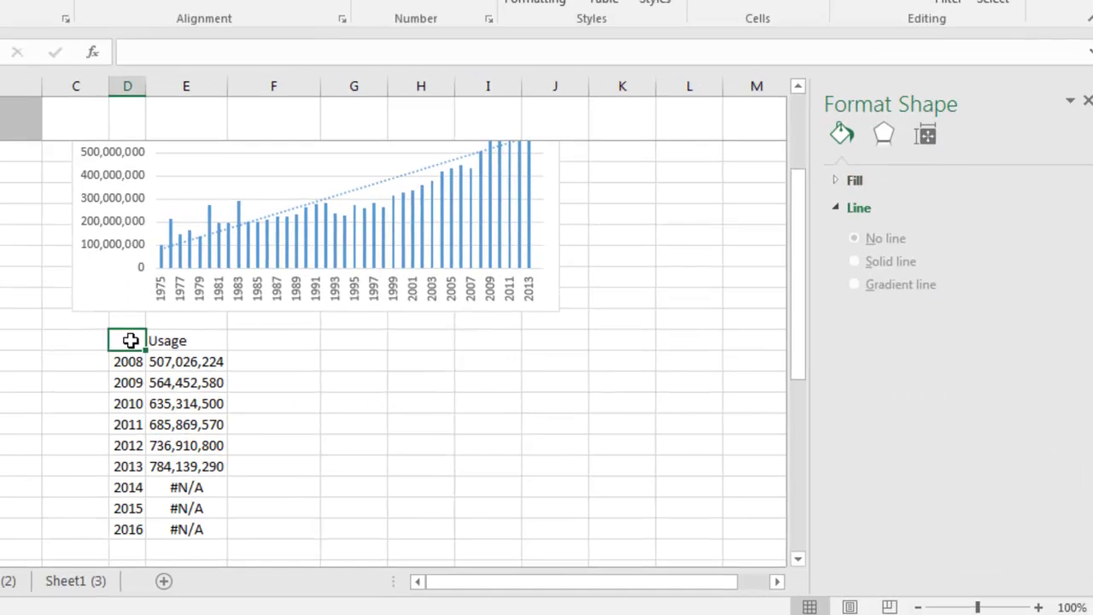
- Select D18:E27, the 2008–2016 years and Usage values with #N/A placeholders
{"action": "mouse_move", "coordinate": [269, 386]}
{"action": "left_mouse_down"}
{"action": "mouse_move", "coordinate": [307, 465]}
{"action": "mouse_move", "coordinate": [317, 547]}
{"action": "left_mouse_up"}
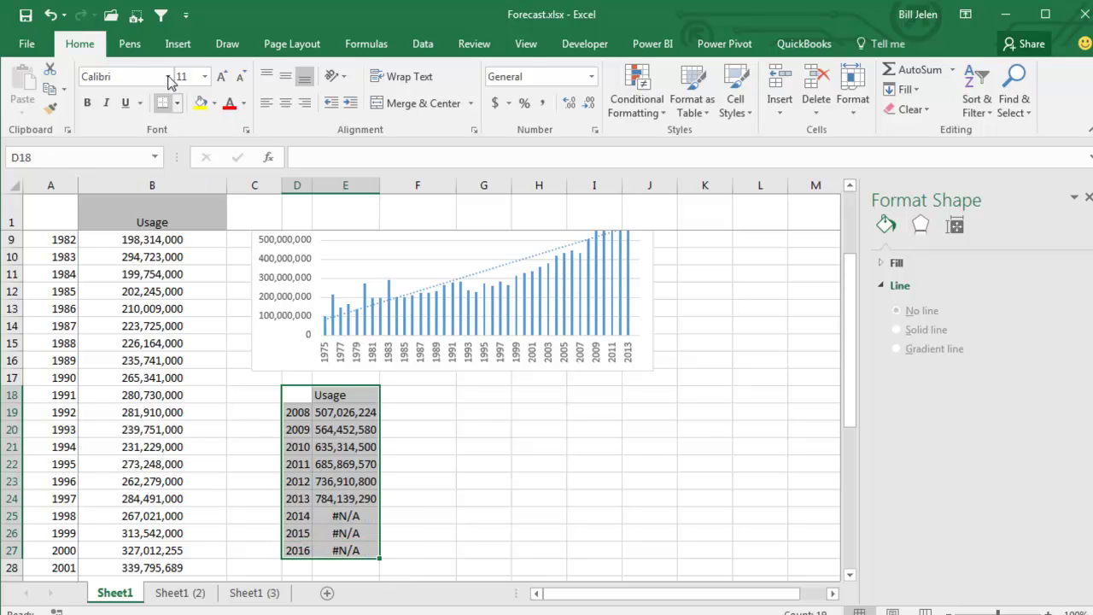
- Insert a clustered column chart of the 2008–2016 Usage table
{"action": "left_click", "coordinate": [175, 47]}
{"action": "left_click", "coordinate": [496, 70]}
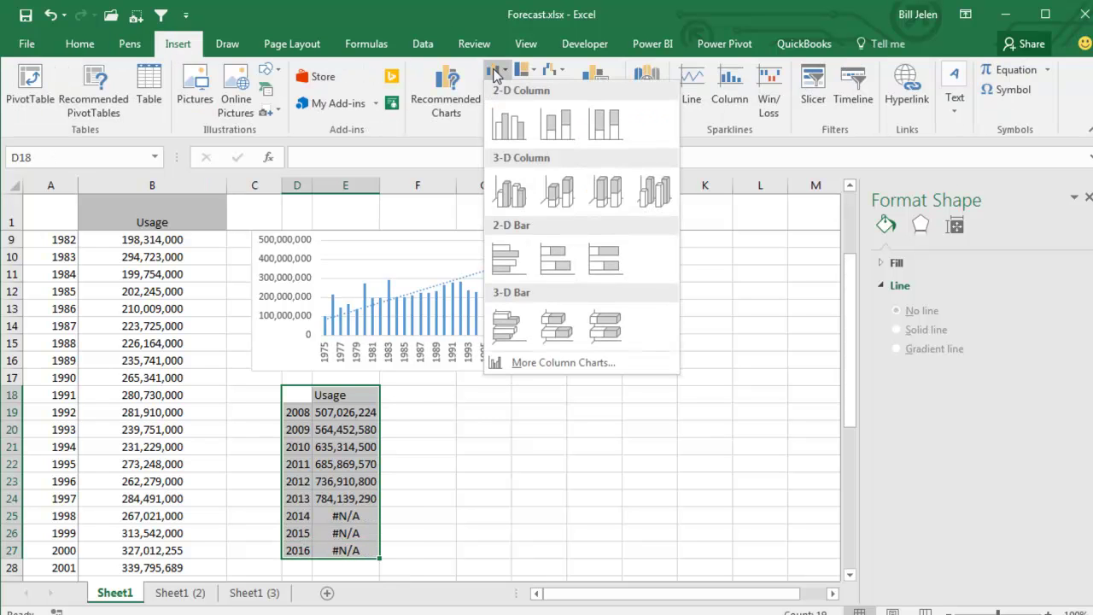
{"action": "left_click", "coordinate": [506, 122]}
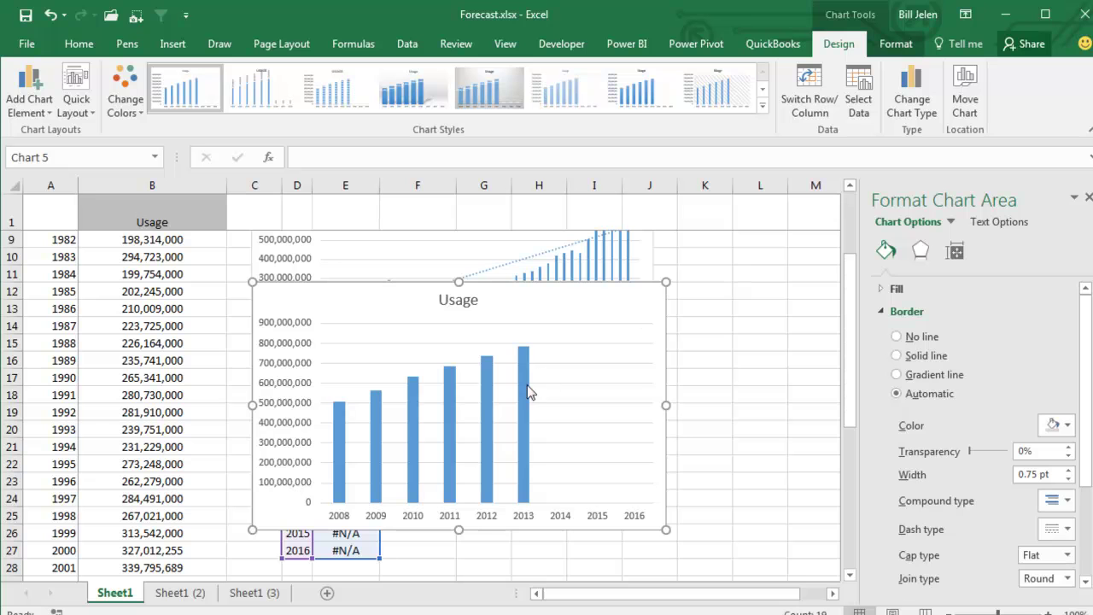
- Add a linear trendline showing its equation and R² = 0.9952, with the label moved left
{"action": "right_click", "coordinate": [484, 392]}
{"action": "mouse_move", "coordinate": [550, 509]}
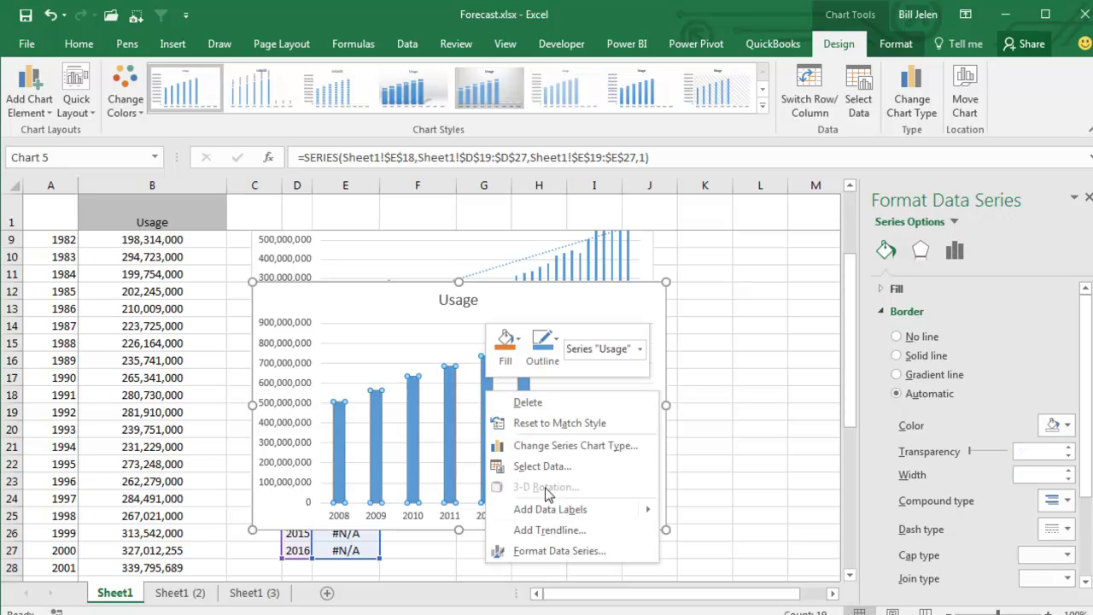
{"action": "left_click", "coordinate": [541, 528]}
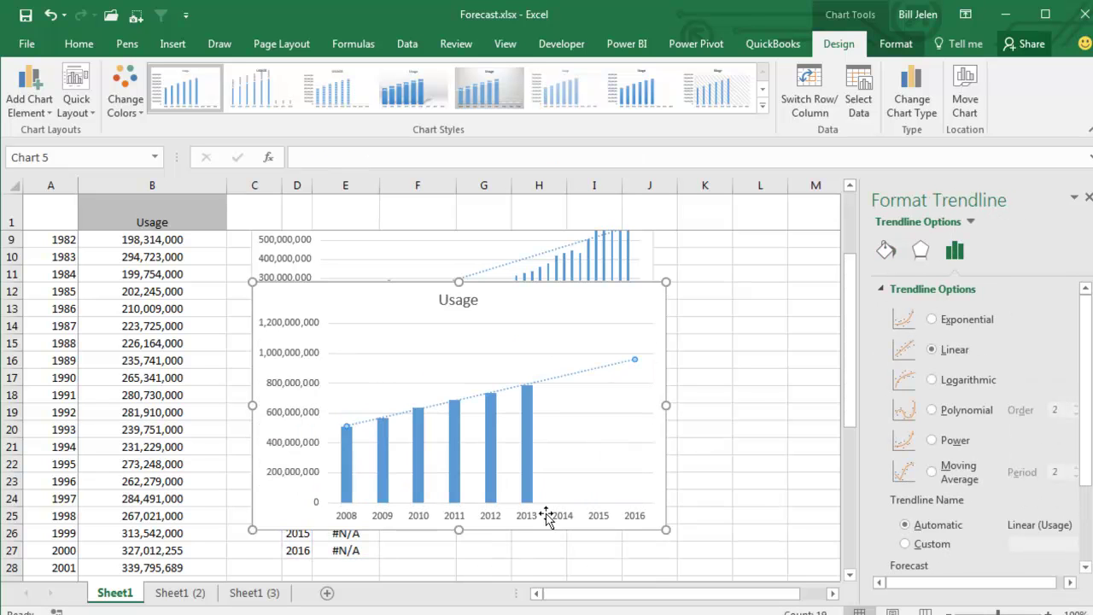
{"action": "scroll", "coordinate": [1034, 385], "scroll_direction": "down", "scroll_amount": 3}
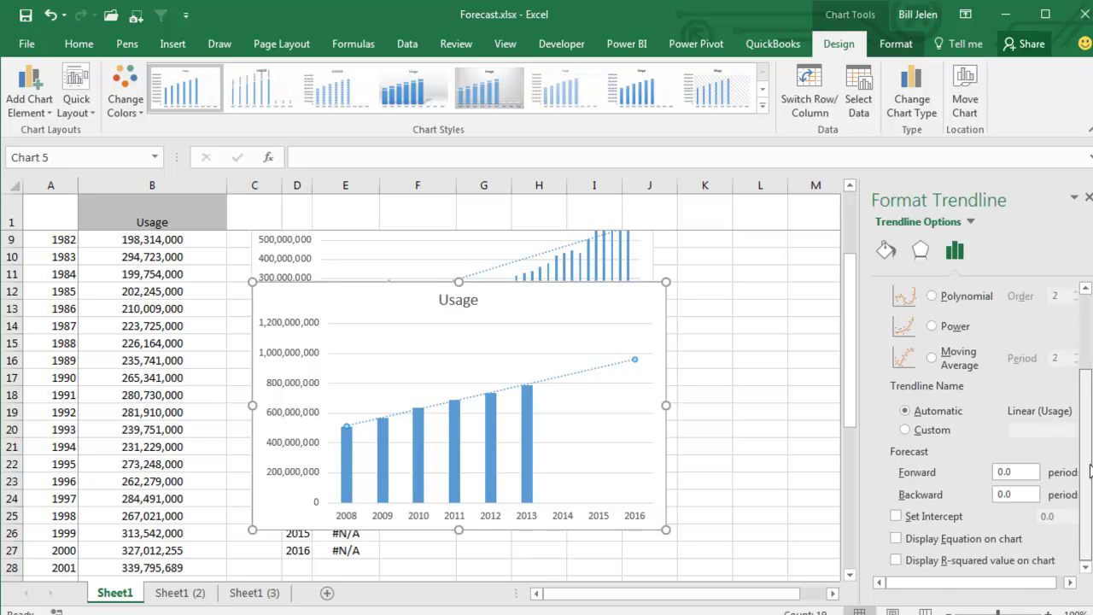
{"action": "left_click", "coordinate": [896, 539]}
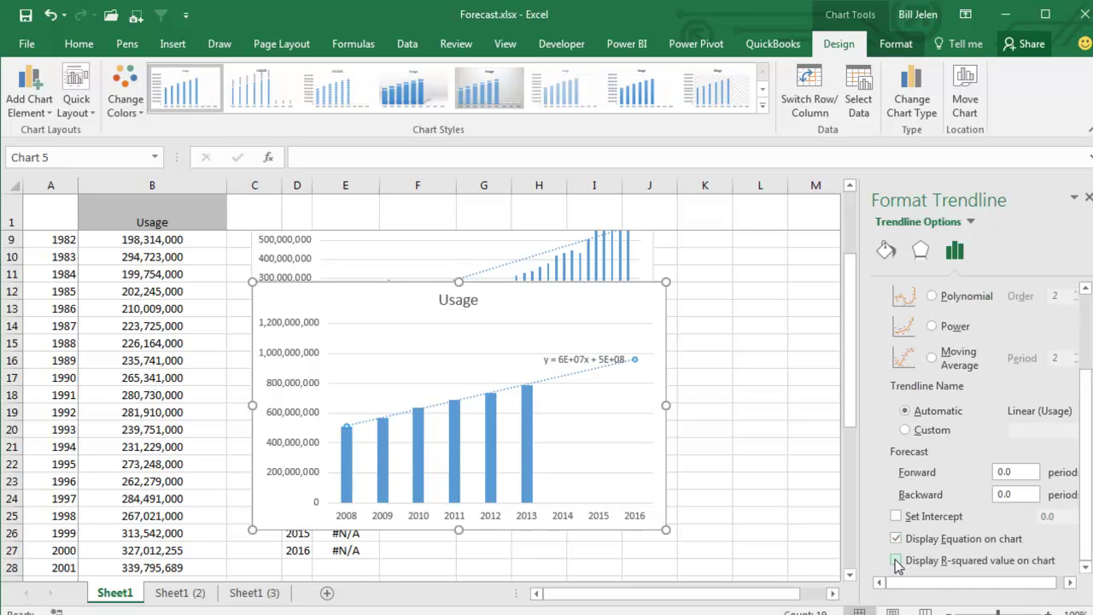
{"action": "left_click", "coordinate": [896, 561]}
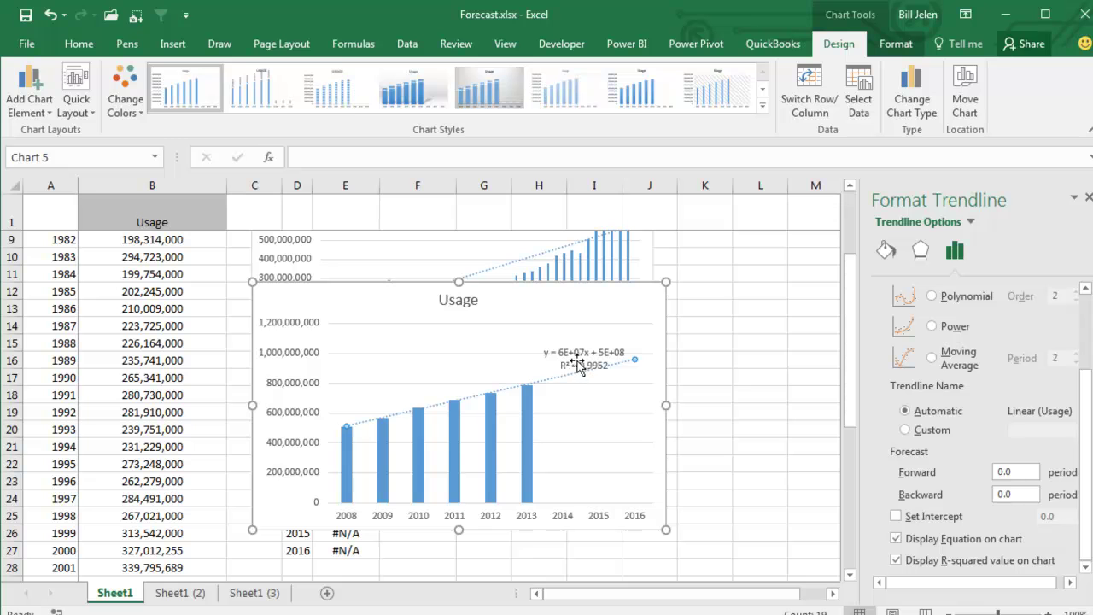
{"action": "left_click_drag", "start_coordinate": [579, 359], "coordinate": [375, 331]}
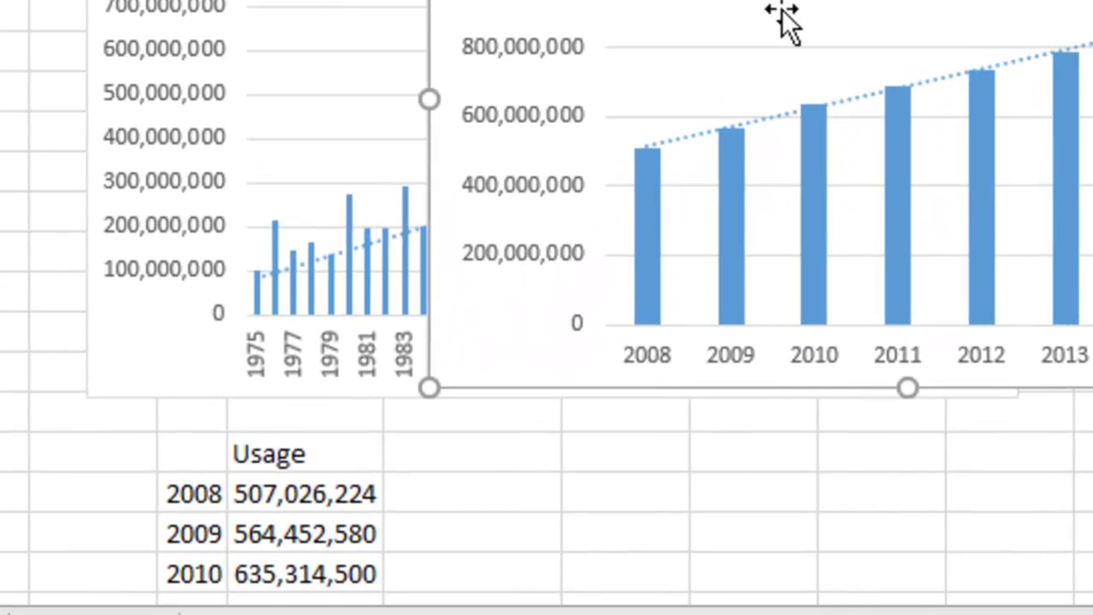
- Clear the #N/A placeholders for 2014–2016
{"action": "left_click", "coordinate": [782, 21]}
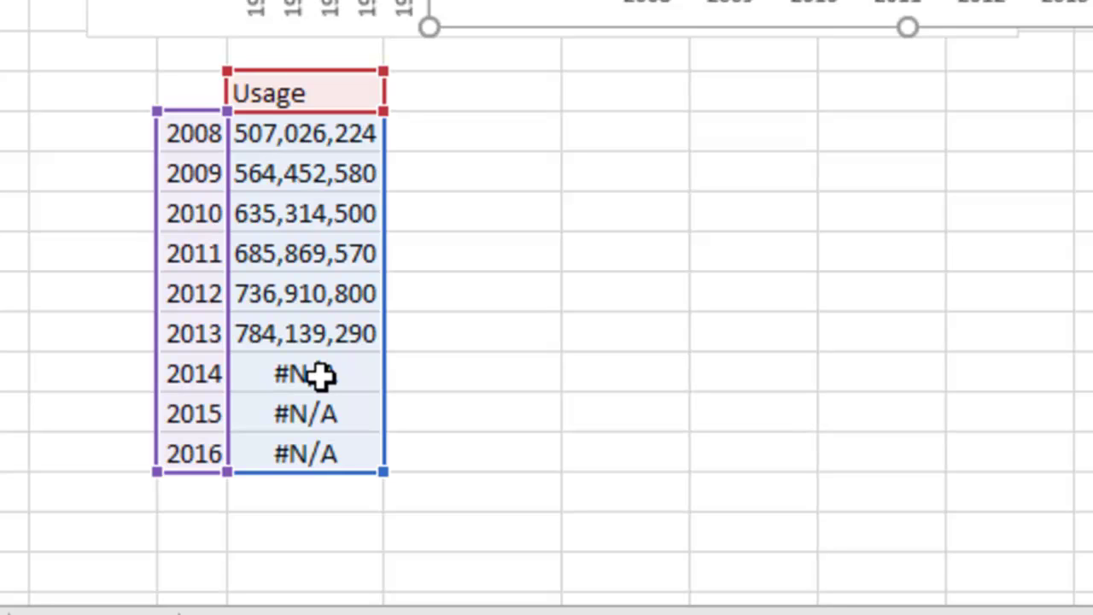
{"action": "left_click_drag", "start_coordinate": [316, 373], "coordinate": [305, 451]}
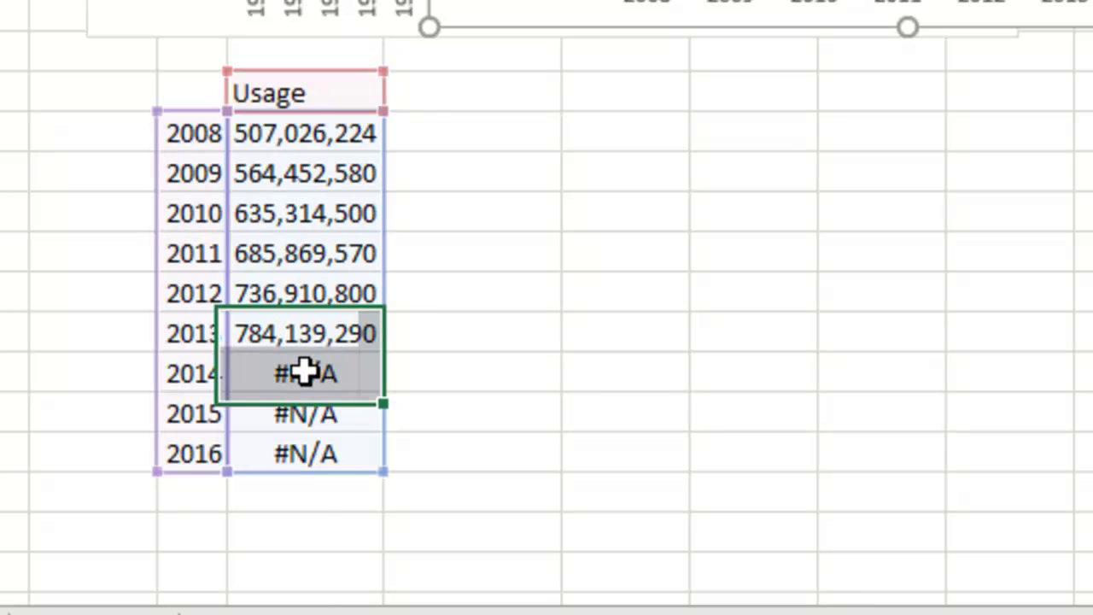
{"action": "key", "text": "Delete"}
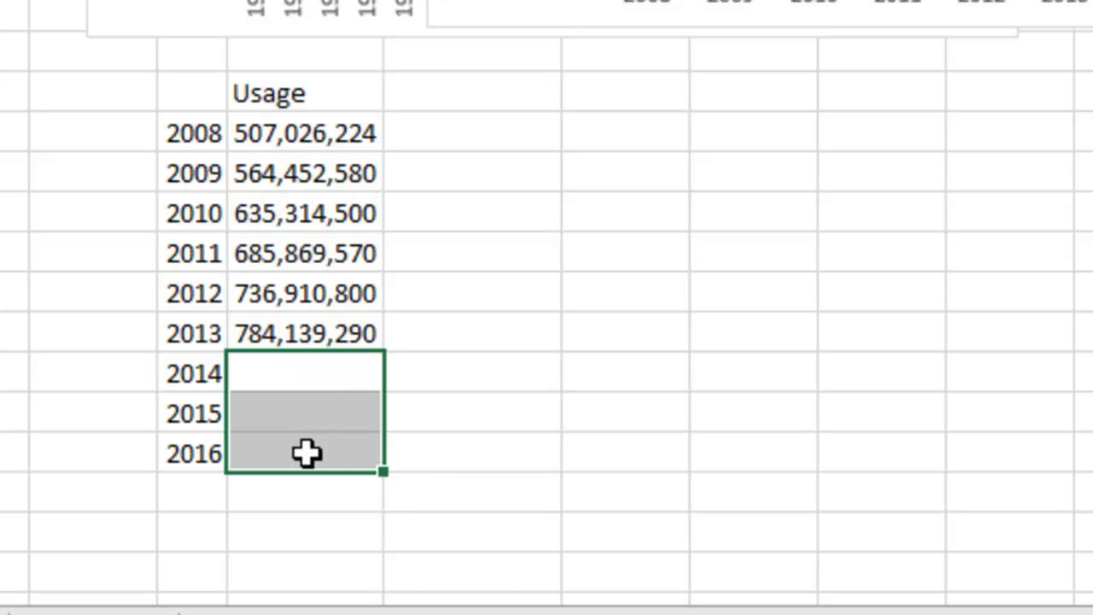
- Extend the 2008–2013 usage trend through 2016: 847,635,000, 903,449,145 and 959,263,289
{"action": "left_click_drag", "start_coordinate": [316, 134], "coordinate": [313, 331]}
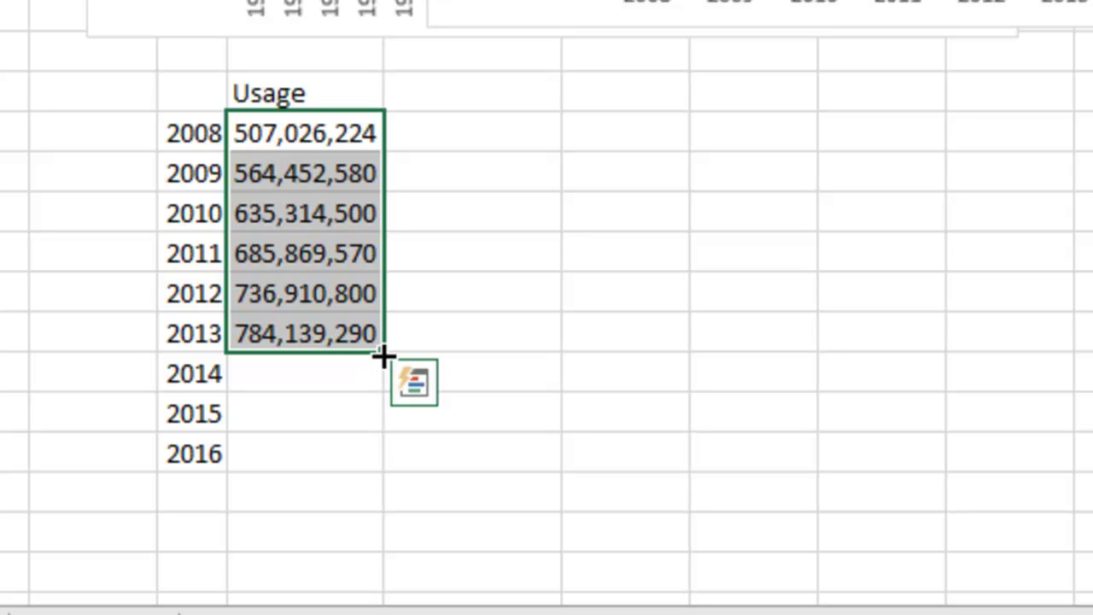
{"action": "left_click_drag", "start_coordinate": [381, 353], "coordinate": [381, 470]}
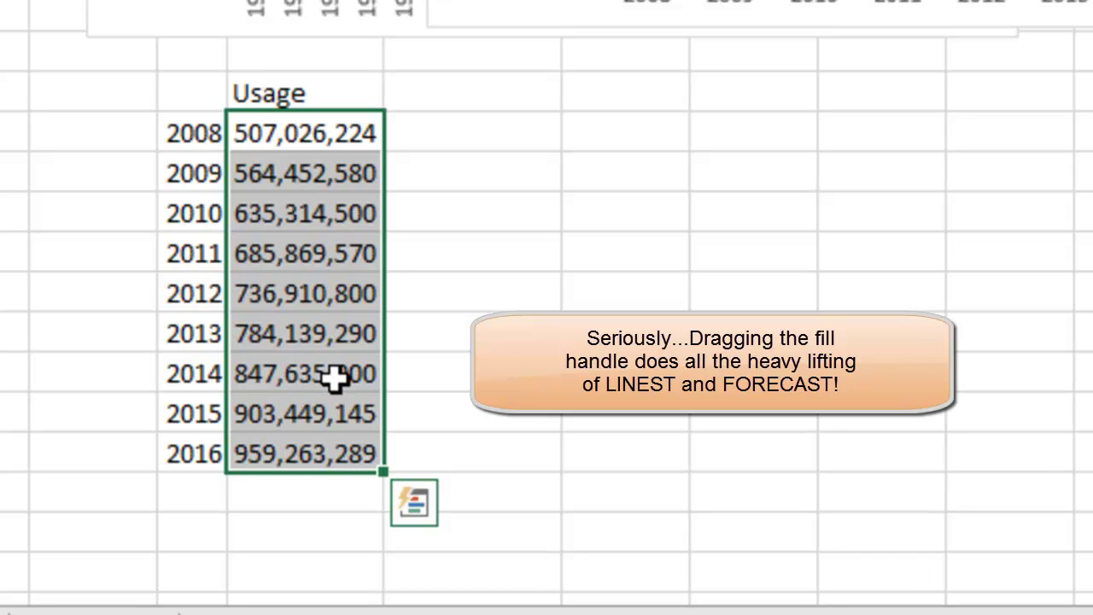
{"action": "left_click", "coordinate": [334, 376]}
{"action": "left_click", "coordinate": [334, 418]}
{"action": "left_click", "coordinate": [327, 454]}
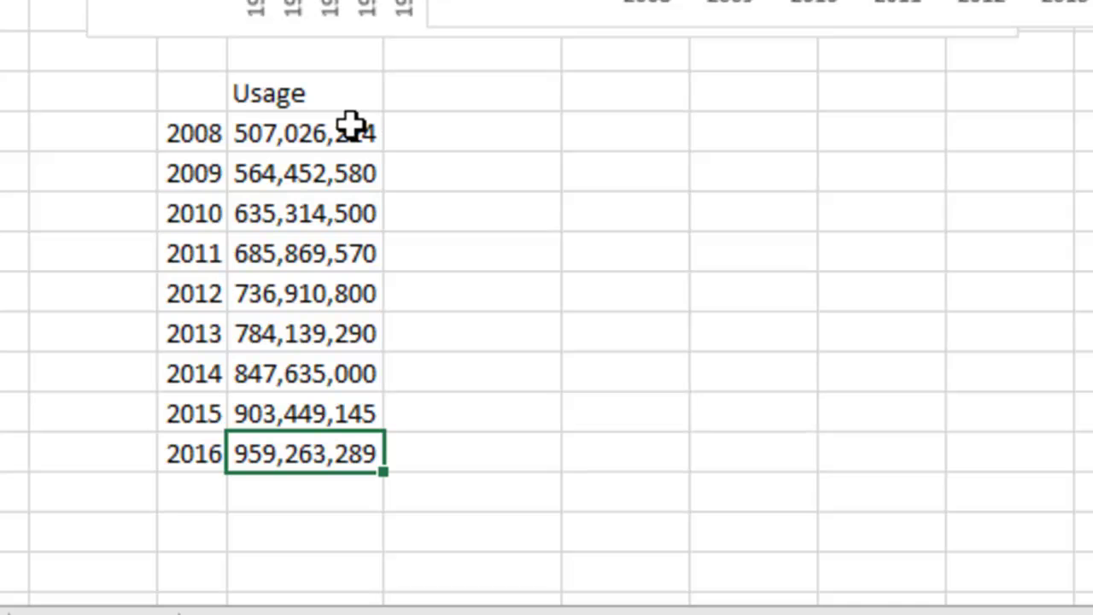
- Enter =LINEST(E19:E24,D19:D24) as an array formula for slope and intercept
{"action": "left_click", "coordinate": [866, 93]}
{"action": "type", "text": "=LINEST("}
{"action": "left_click_drag", "start_coordinate": [305, 133], "coordinate": [275, 336]}
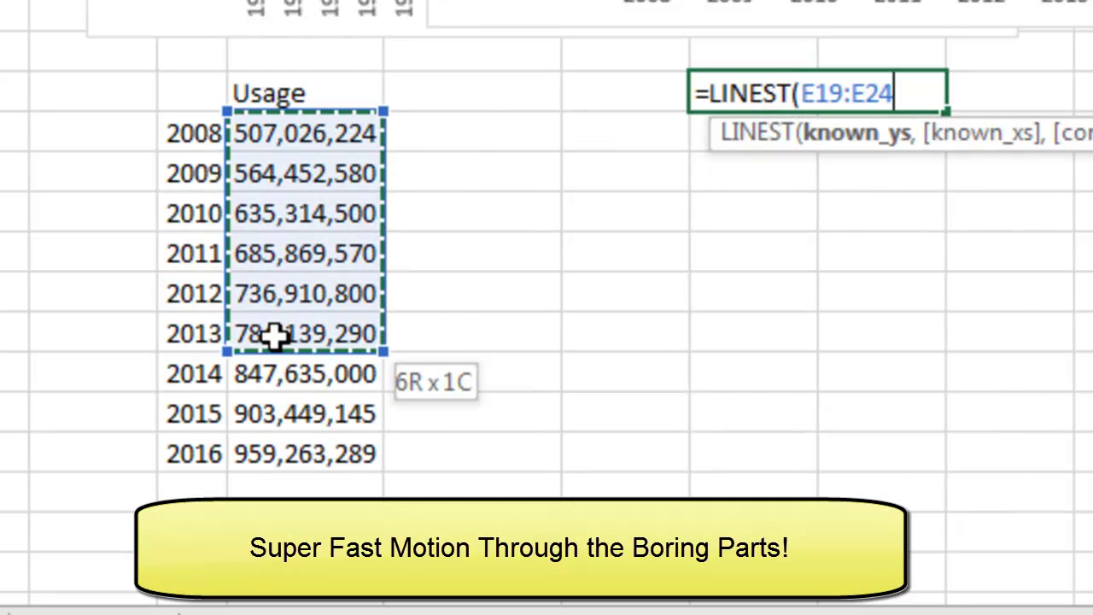
{"action": "left_click_drag", "start_coordinate": [194, 133], "coordinate": [159, 349]}
{"action": "key", "text": "ctrl+shift+Return"}
- Add Intercept, Slope and Forecast headings and the 2008 forecast formula =$I$18+D19*H18
{"action": "left_click", "coordinate": [920, 53]}
{"action": "type", "text": "InterceptSlopeForec"}
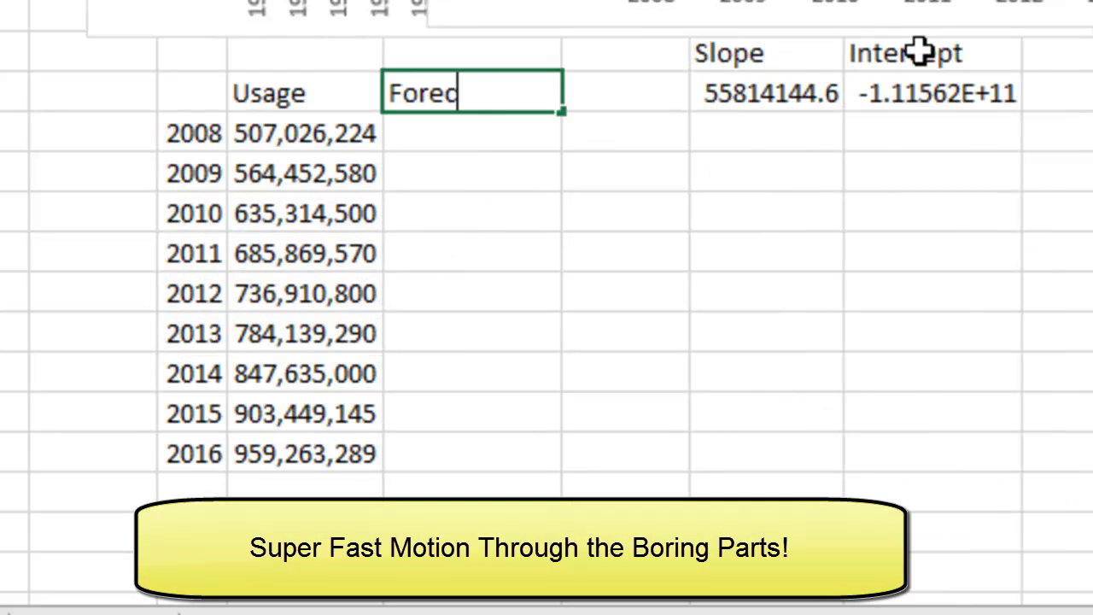
{"action": "type", "text": "ast"}
{"action": "key", "text": "Return"}
{"action": "type", "text": "=I18"}
{"action": "key", "text": "F4"}
{"action": "type", "text": "+D19*H18"}
{"action": "key", "text": "ctrl+Return"}
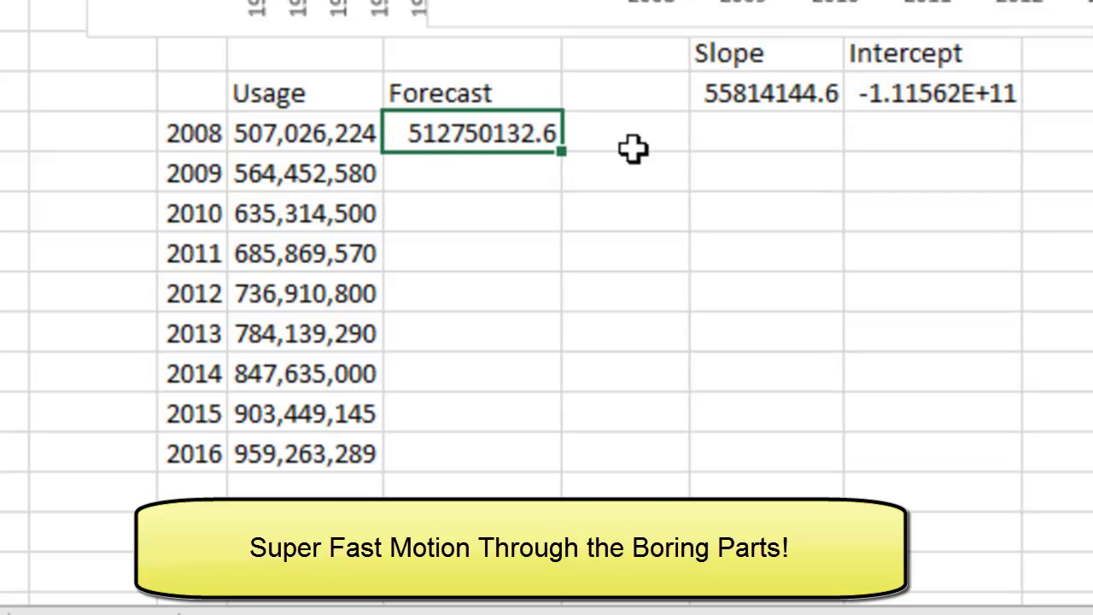
- Format the forecast with thousands separators and fill it down through 2016
{"action": "key", "text": "ctrl+1"}
{"action": "left_click", "coordinate": [214, 162]}
{"action": "left_click", "coordinate": [505, 381]}
{"action": "double_click", "coordinate": [562, 151]}
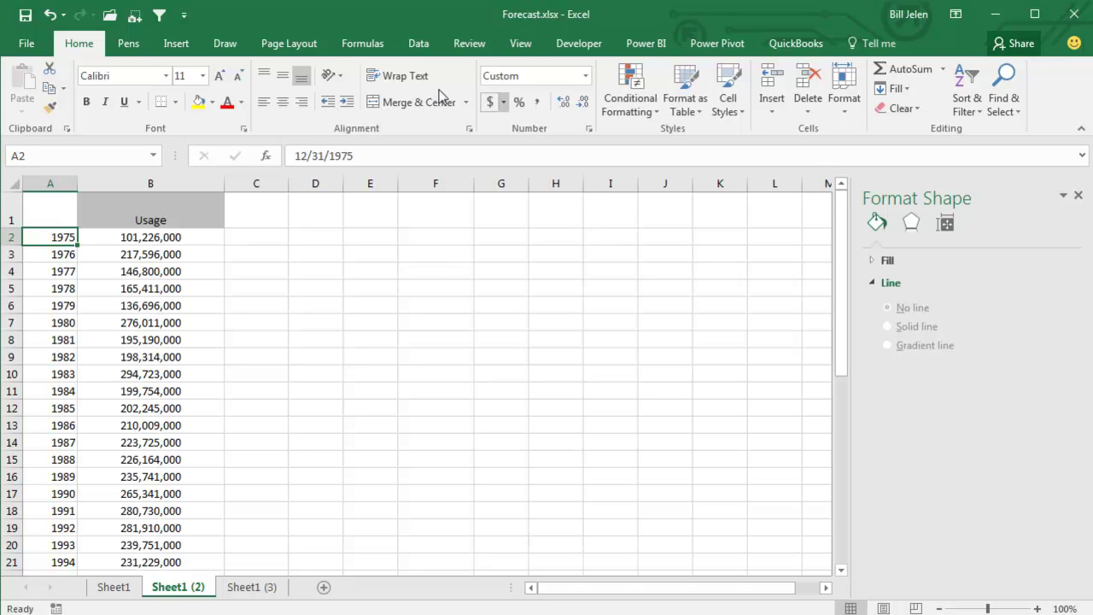
- Preview a Forecast Sheet for the 1975–2013 Usage data from the Data tab
{"action": "left_click", "coordinate": [419, 43]}
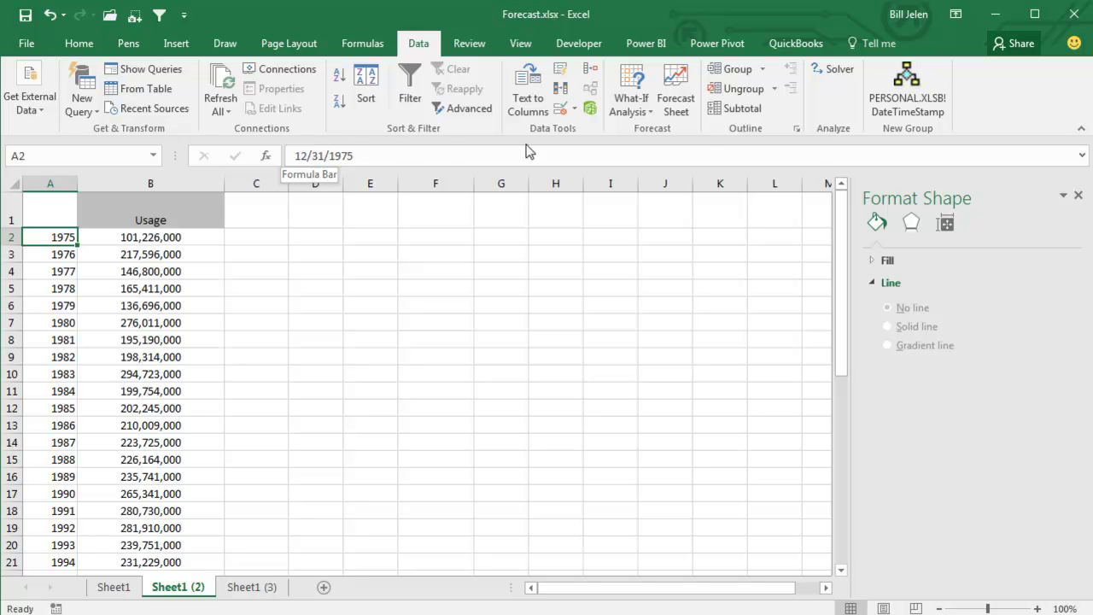
{"action": "left_click", "coordinate": [677, 83]}
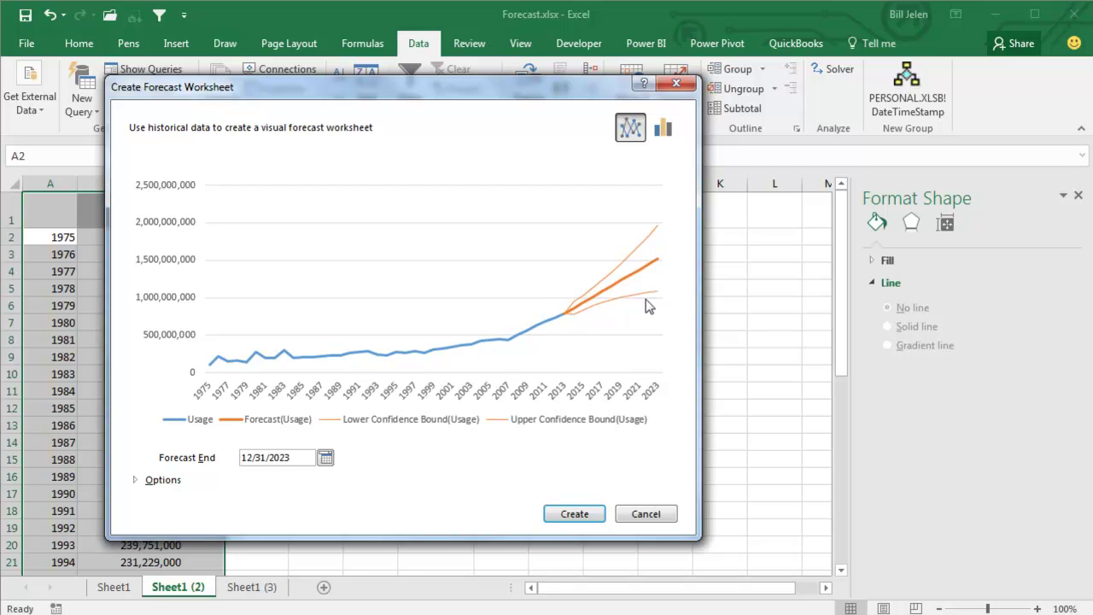
- Create the forecast worksheet as a column chart, after reviewing the Options settings
{"action": "left_click", "coordinate": [663, 128]}
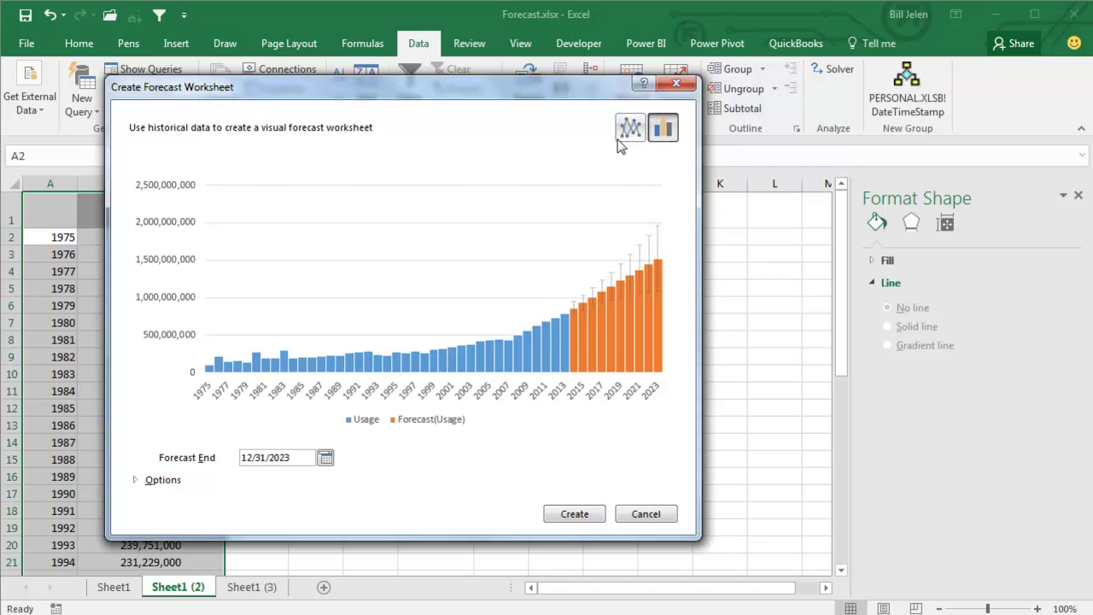
{"action": "left_click", "coordinate": [630, 128]}
{"action": "left_click", "coordinate": [663, 127]}
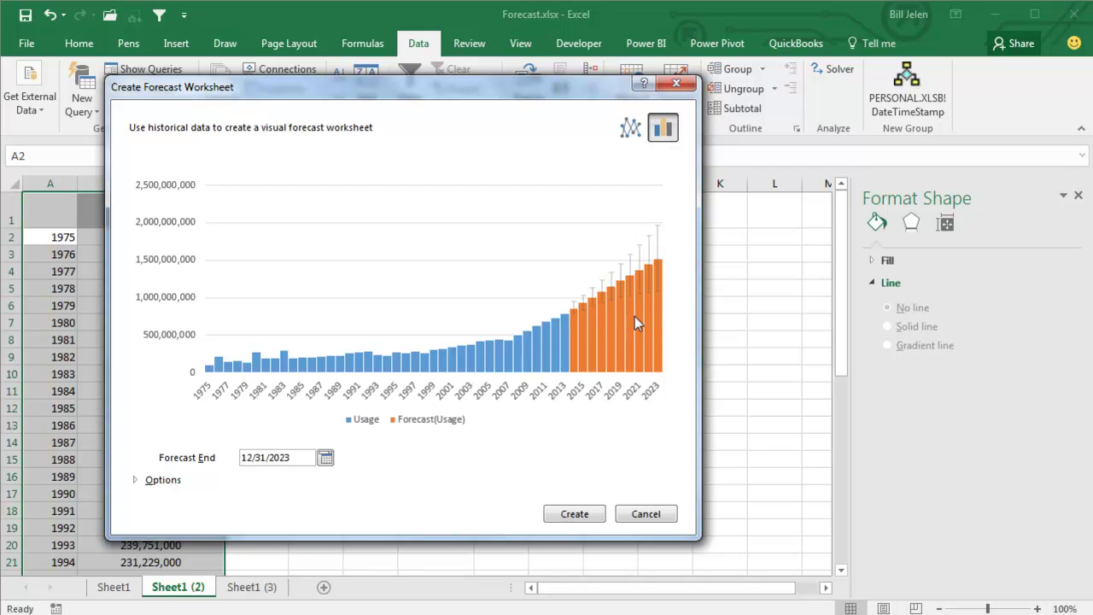
{"action": "left_click", "coordinate": [137, 481]}
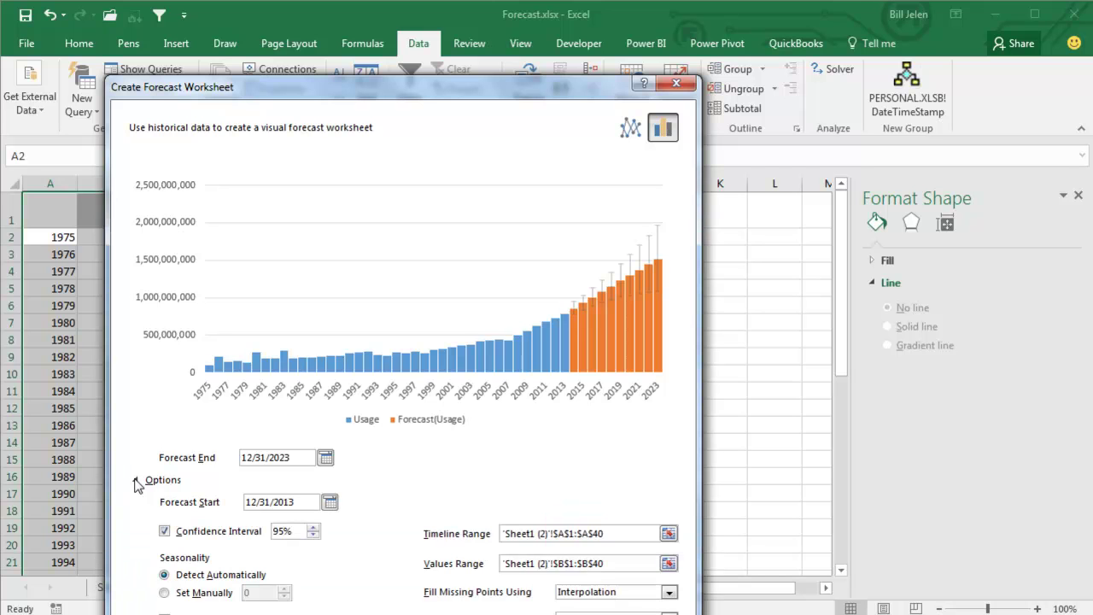
{"action": "left_click_drag", "start_coordinate": [320, 92], "coordinate": [329, 18]}
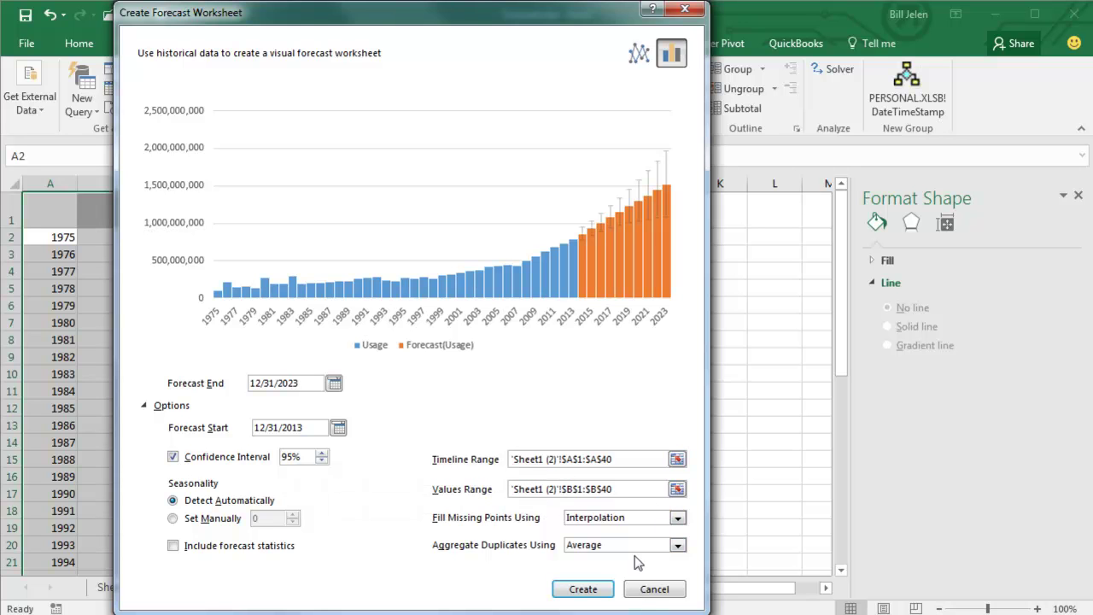
{"action": "left_click", "coordinate": [583, 590]}
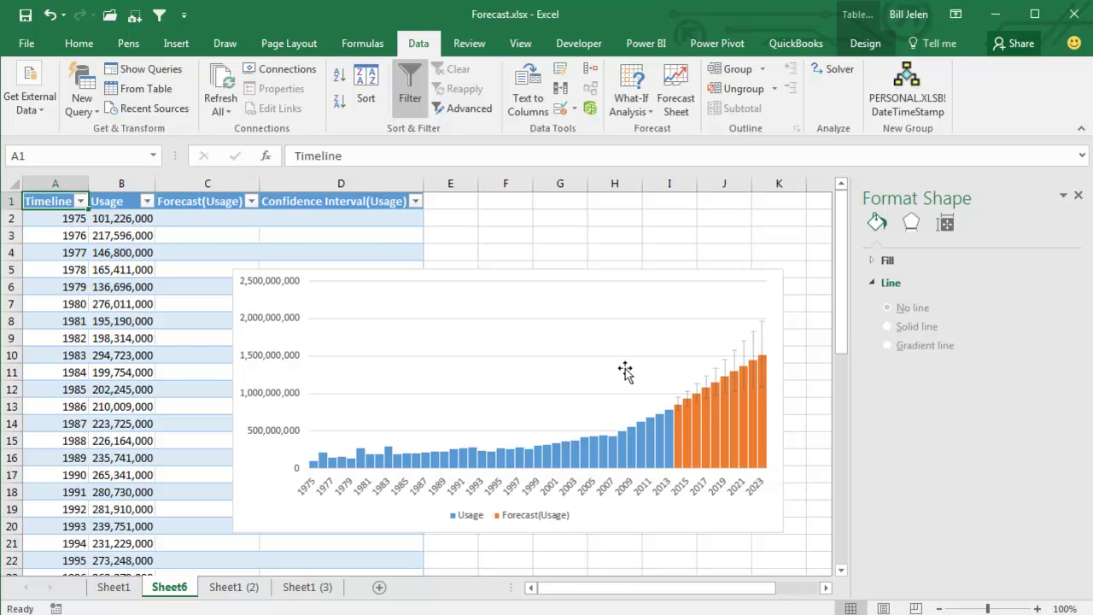
- Copy the 2014–2017 forecast values C41:C44 from Sheet6
{"action": "left_click", "coordinate": [211, 299]}
{"action": "scroll", "coordinate": [191, 419], "scroll_direction": "down", "scroll_amount": 3}
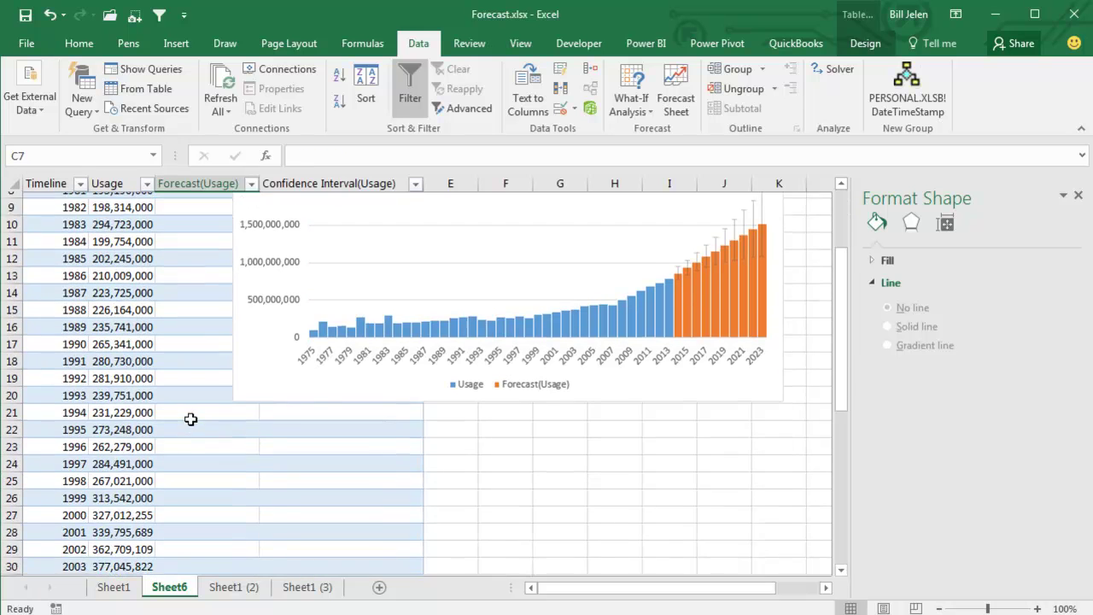
{"action": "scroll", "coordinate": [191, 419], "scroll_direction": "down", "scroll_amount": 4}
{"action": "scroll", "coordinate": [191, 418], "scroll_direction": "down", "scroll_amount": 1}
{"action": "scroll", "coordinate": [191, 418], "scroll_direction": "down", "scroll_amount": 1}
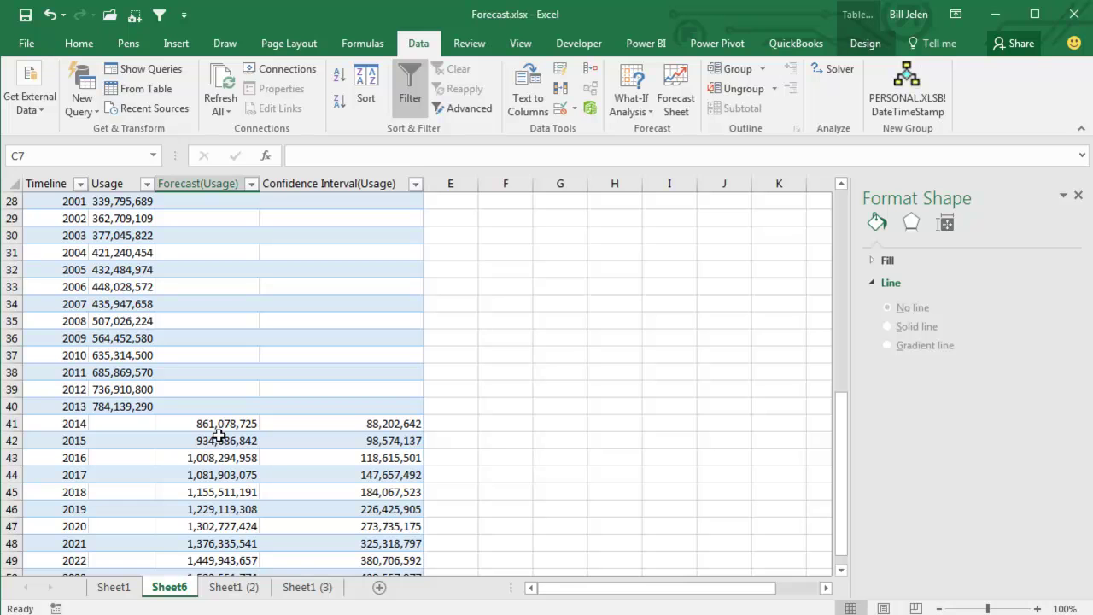
{"action": "left_click_drag", "start_coordinate": [217, 421], "coordinate": [215, 472]}
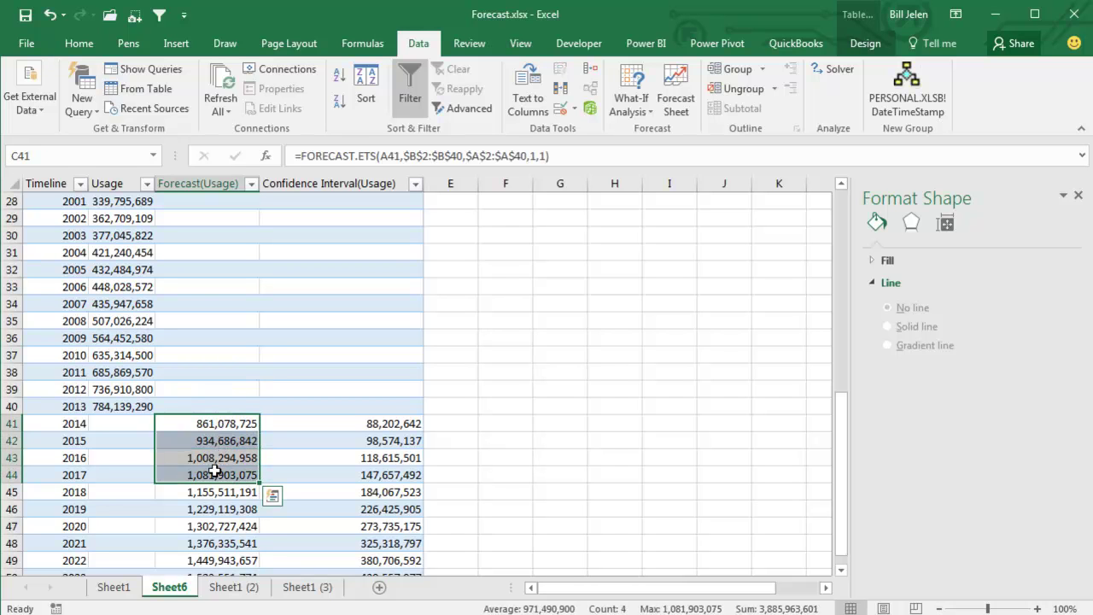
{"action": "key", "text": "ctrl+c"}
- Paste the 2014–2017 forecast-sheet values as plain numbers into Sheet1's G25:G28
{"action": "left_click", "coordinate": [114, 587]}
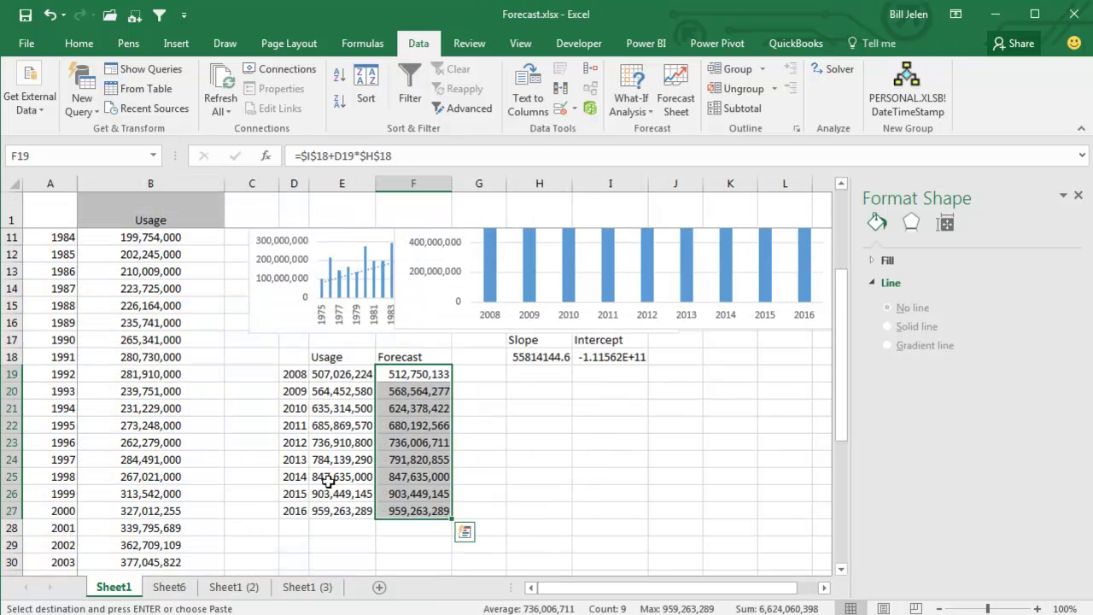
{"action": "left_click", "coordinate": [487, 474]}
{"action": "key", "text": "alt+e"}
{"action": "key", "text": "s"}
{"action": "key", "text": "v"}
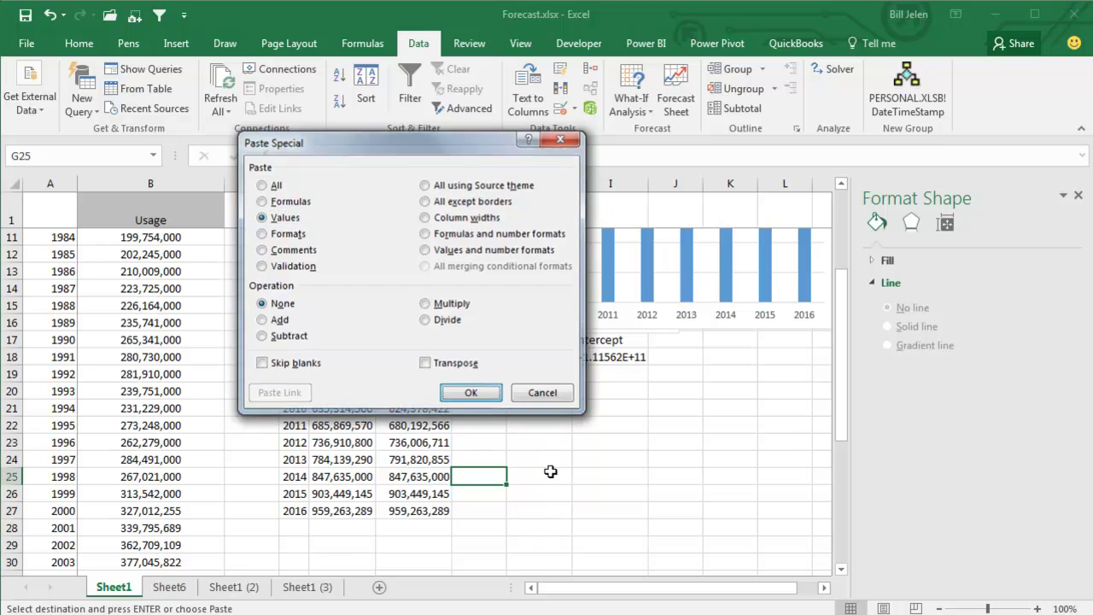
{"action": "key", "text": "Return"}
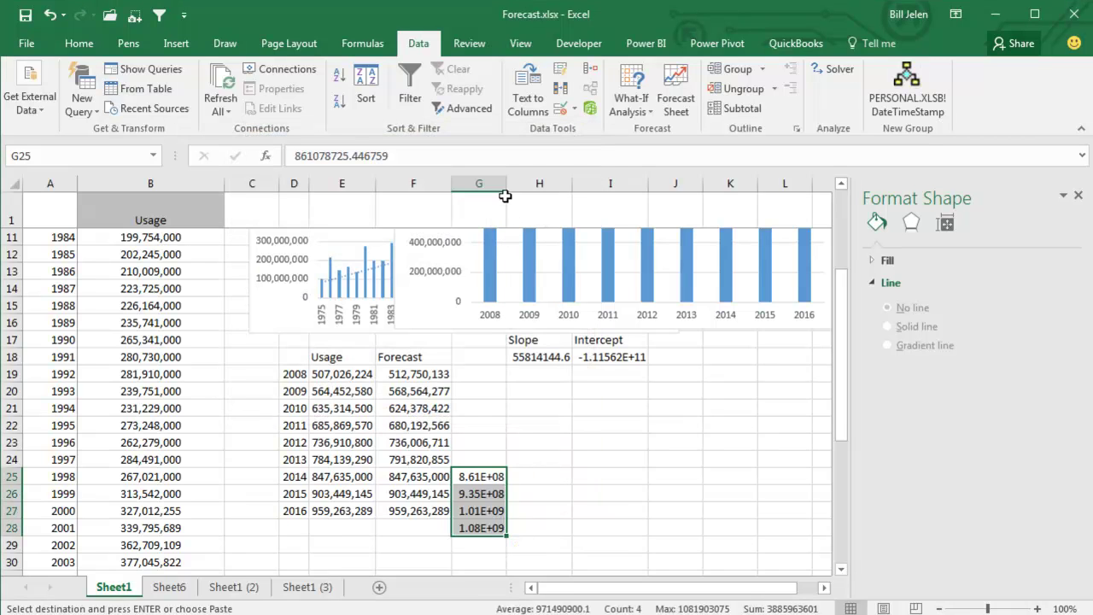
- Widen column G, compare against the F25 LINEST forecast, and return to Sheet6
{"action": "left_click_drag", "start_coordinate": [506, 183], "coordinate": [541, 184]}
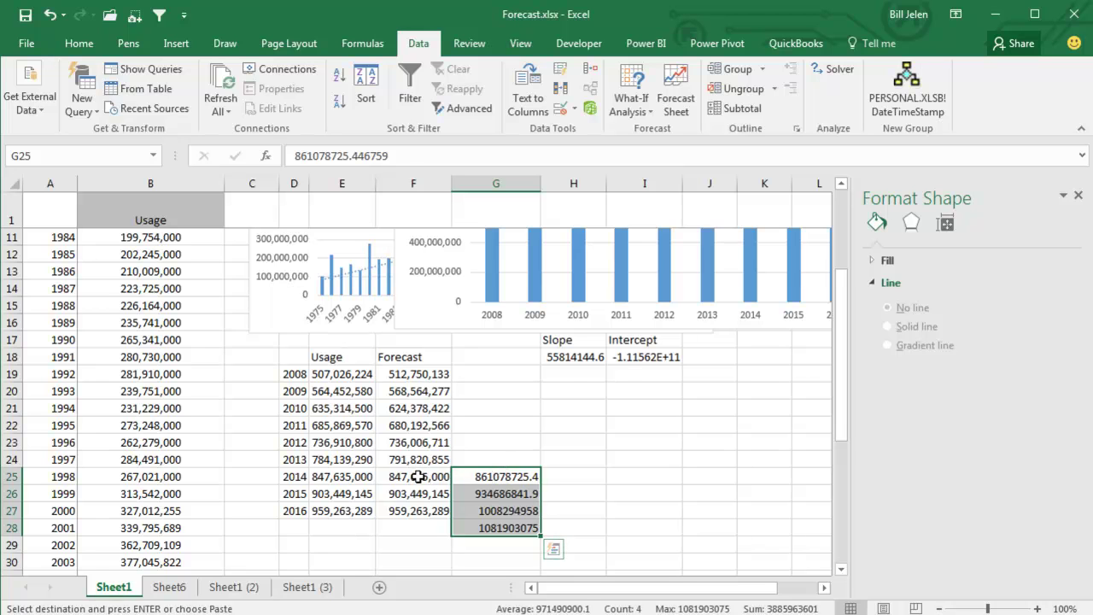
{"action": "left_click", "coordinate": [417, 476]}
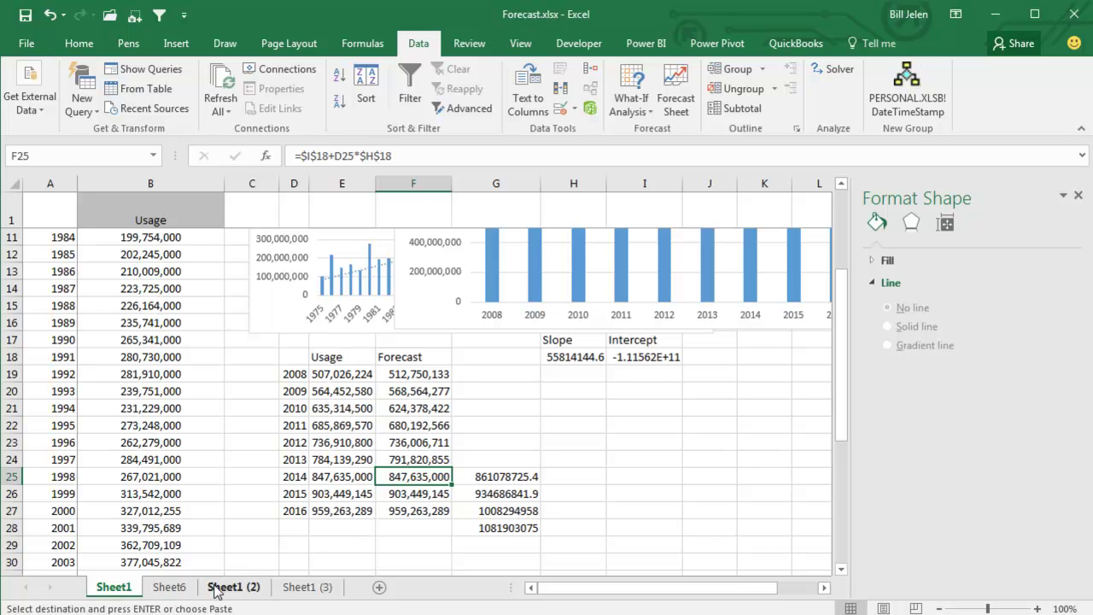
{"action": "left_click", "coordinate": [169, 588]}
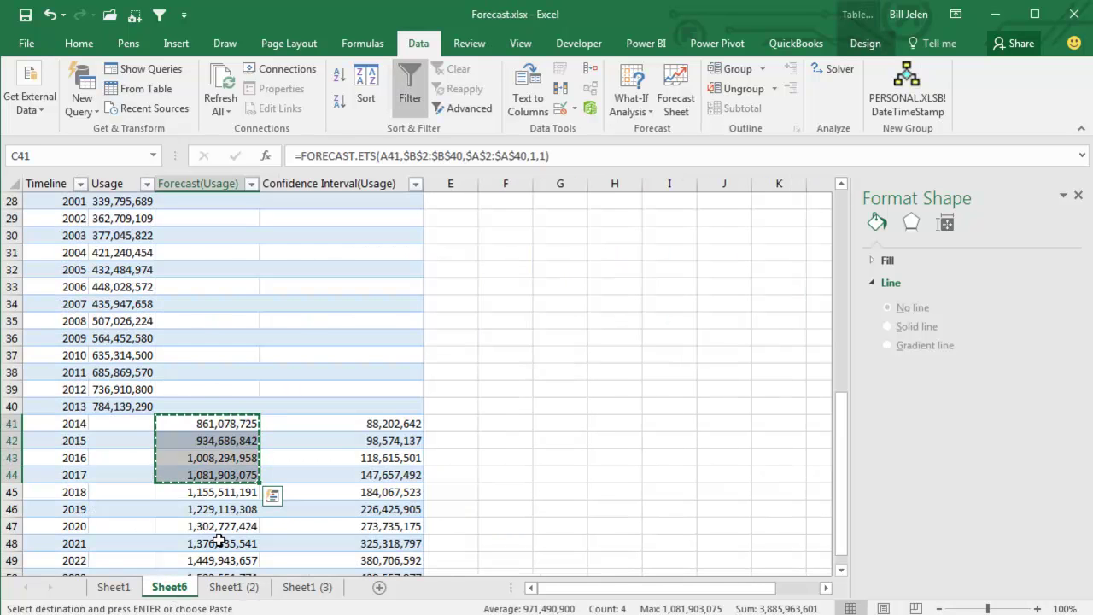
- Open the help article for the FORECAST.ETS function used in C41's formula
{"action": "left_click", "coordinate": [224, 425]}
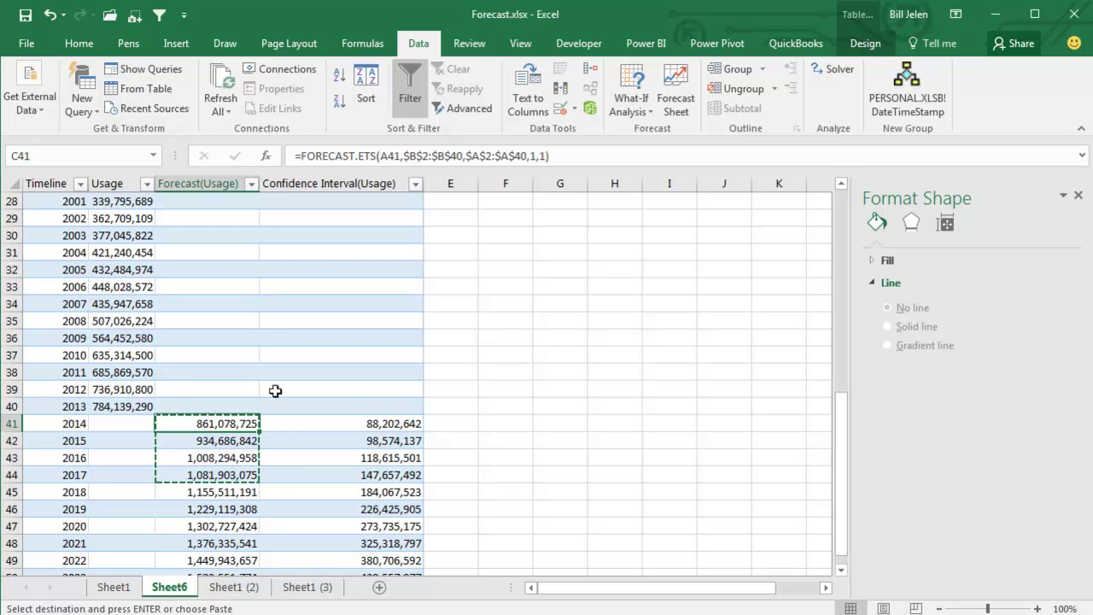
{"action": "left_click", "coordinate": [350, 157]}
{"action": "key", "text": "F1"}
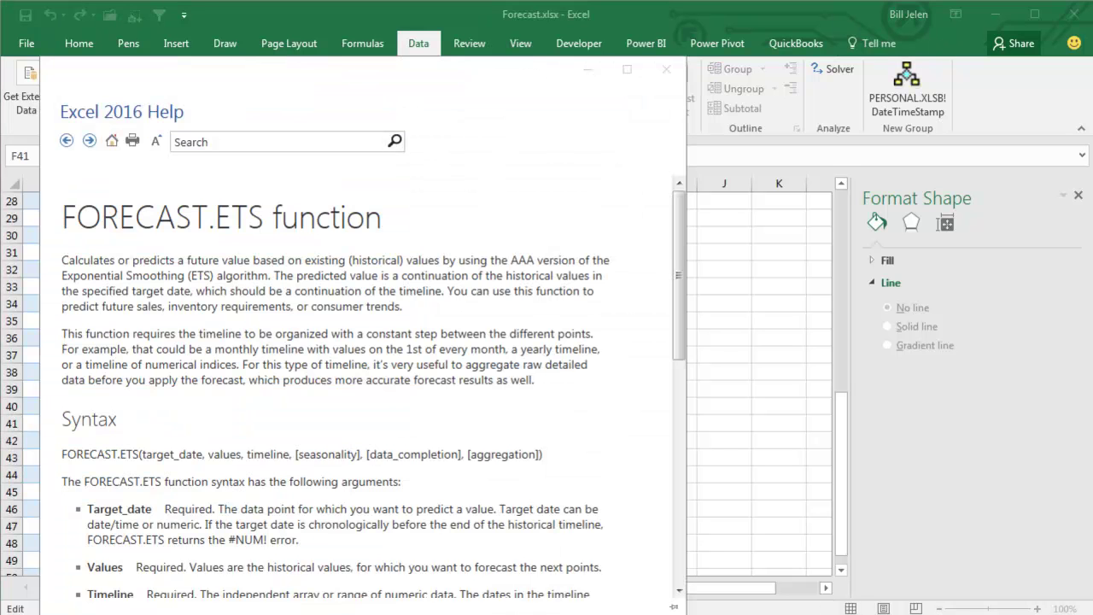